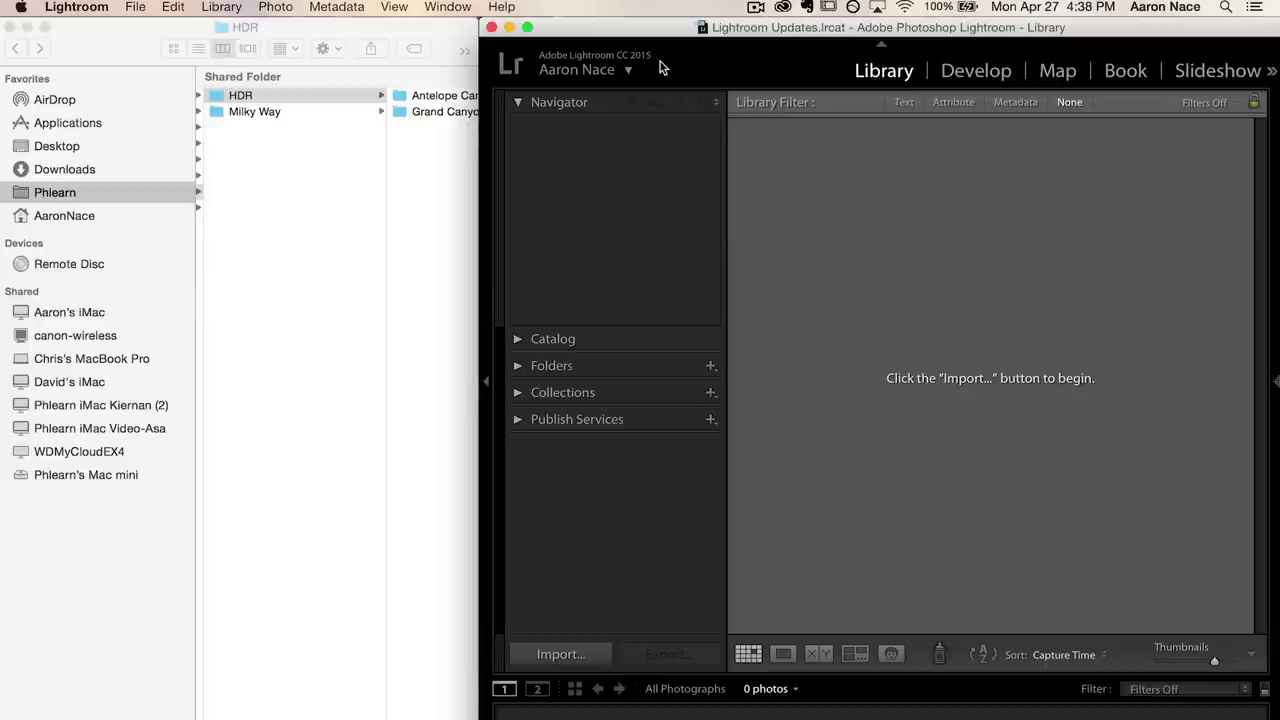
# Step: Drag the Antelope Canyon and Grand Canyon folders from Finder into Lightroom, importing 16 photos
pyautogui.click(783, 8)
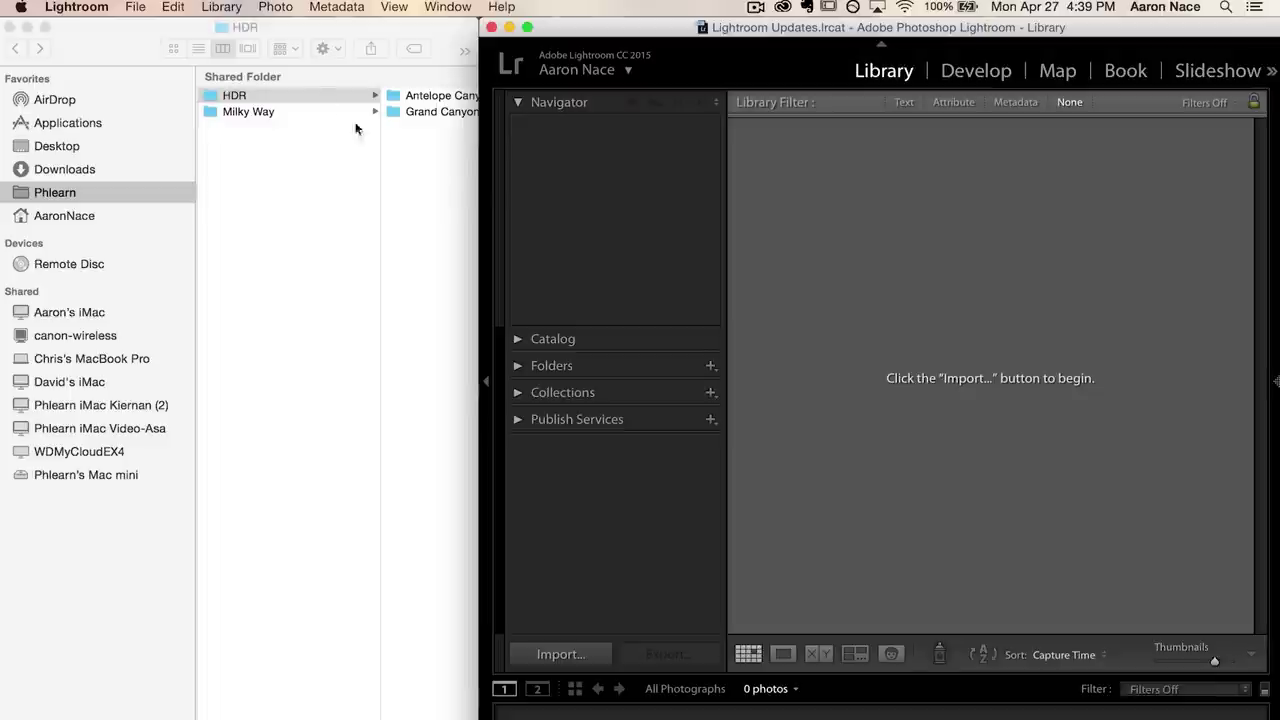
pyautogui.click(421, 172)
pyautogui.moveTo(421, 172); pyautogui.dragTo(422, 102)
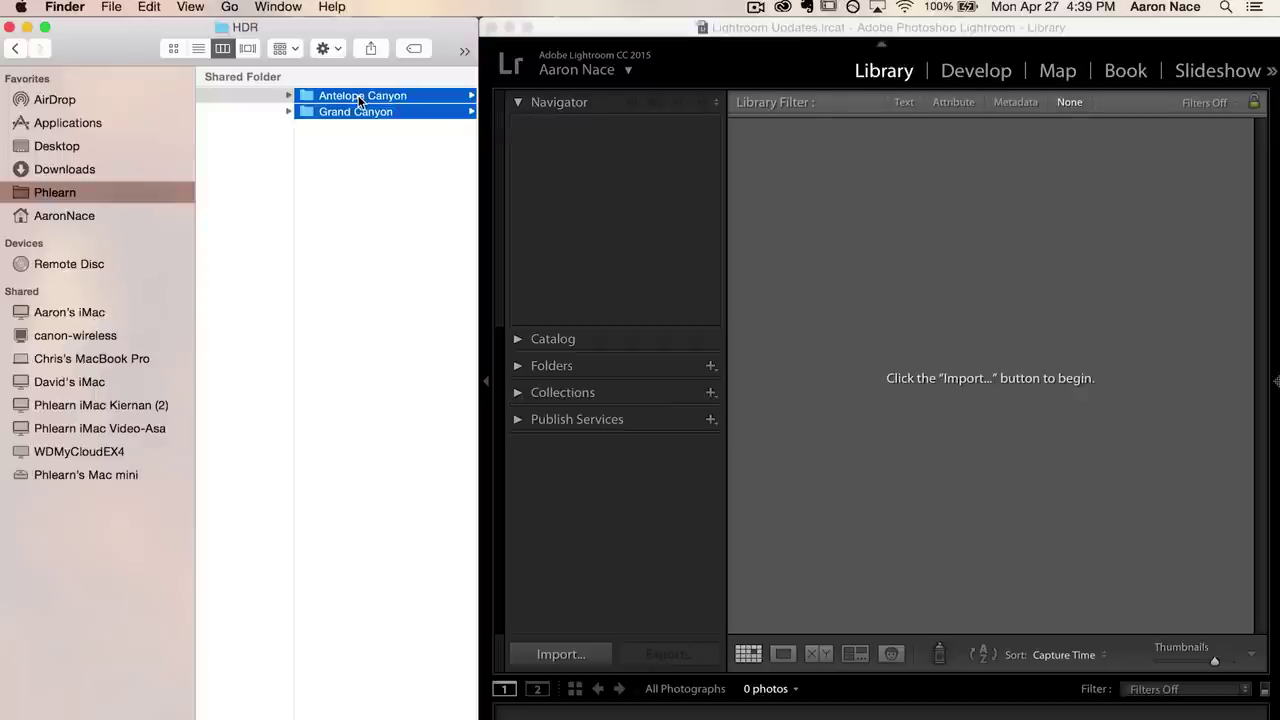
pyautogui.moveTo(358, 95); pyautogui.dragTo(888, 298)
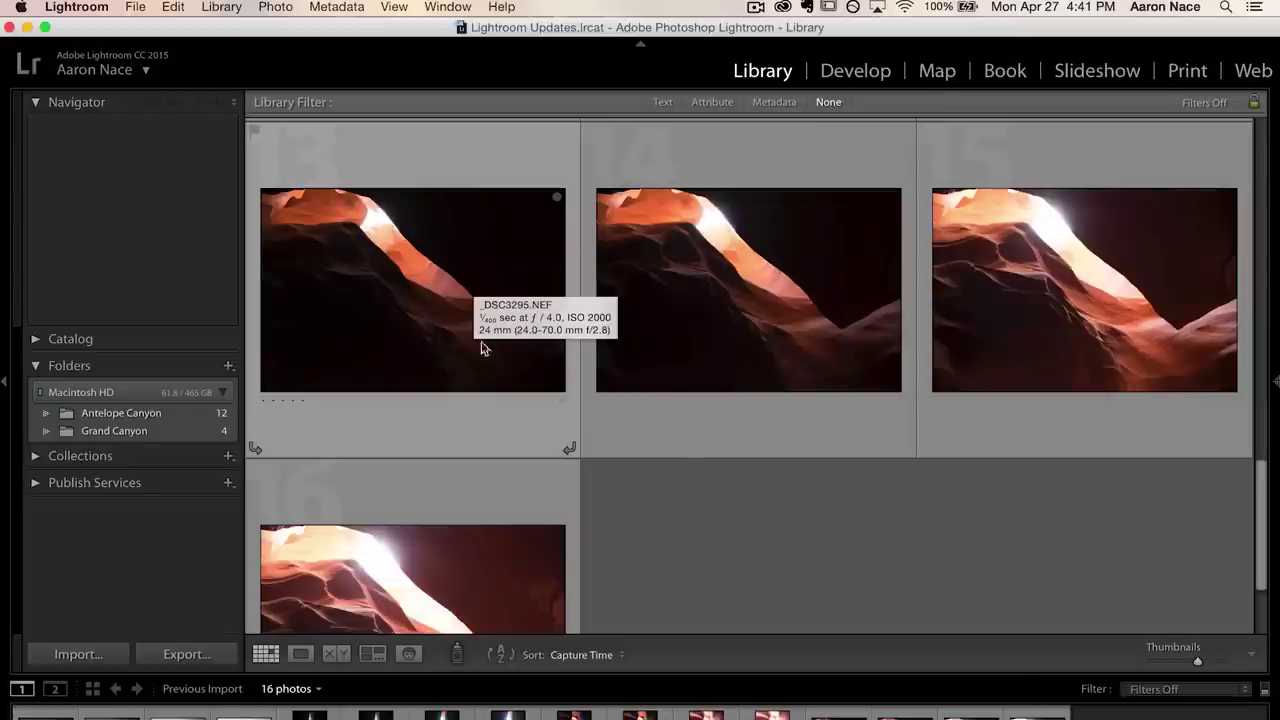
pyautogui.doubleClick(494, 326)
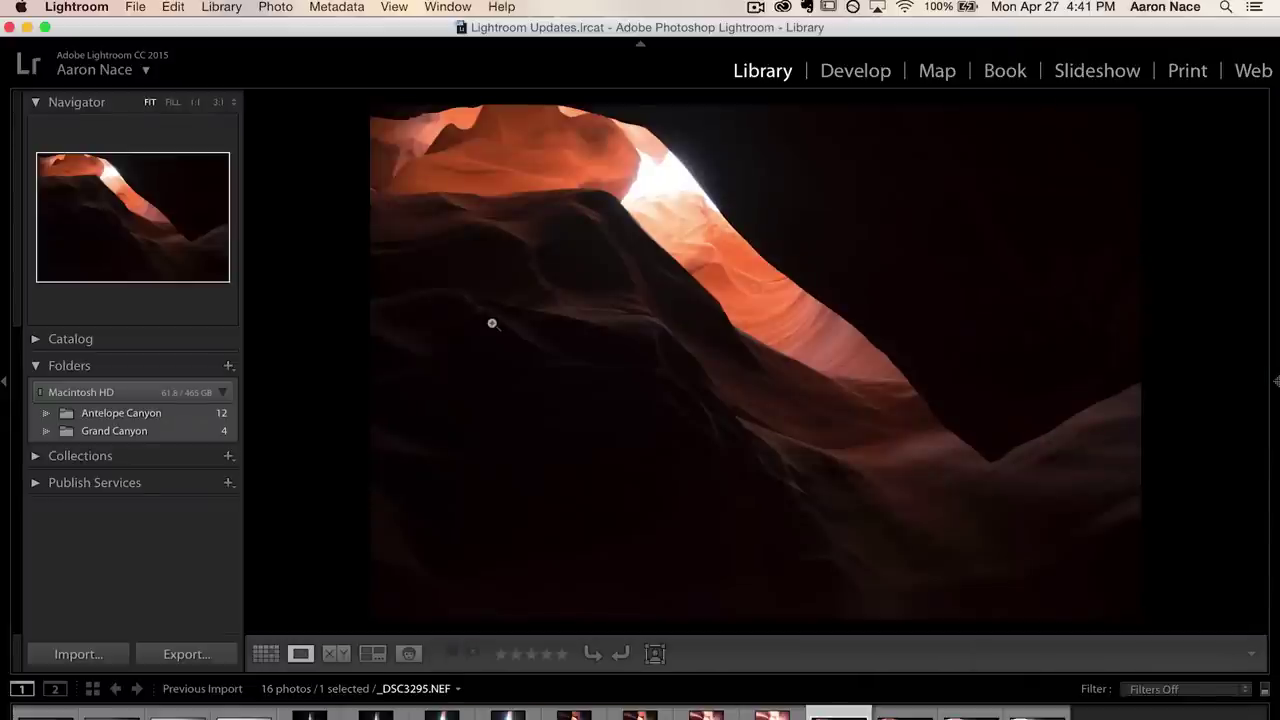
pyautogui.press('Right')
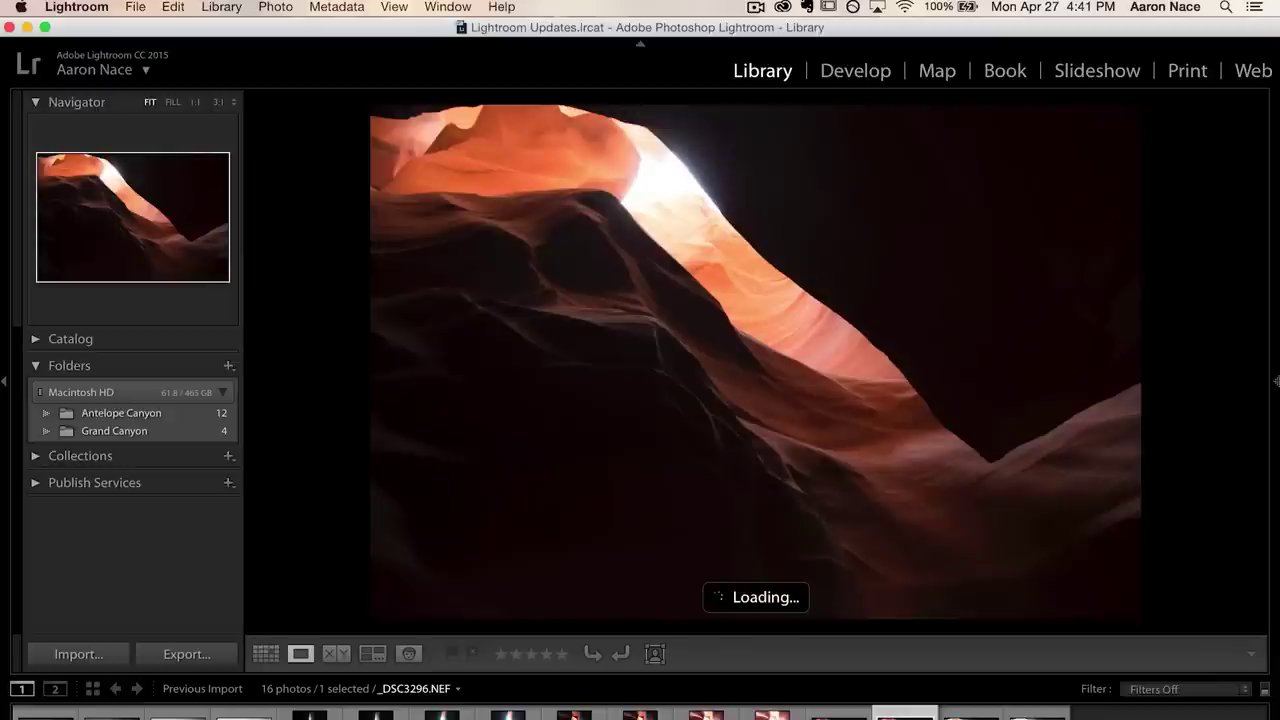
pyautogui.press('Right')
pyautogui.press('Right')
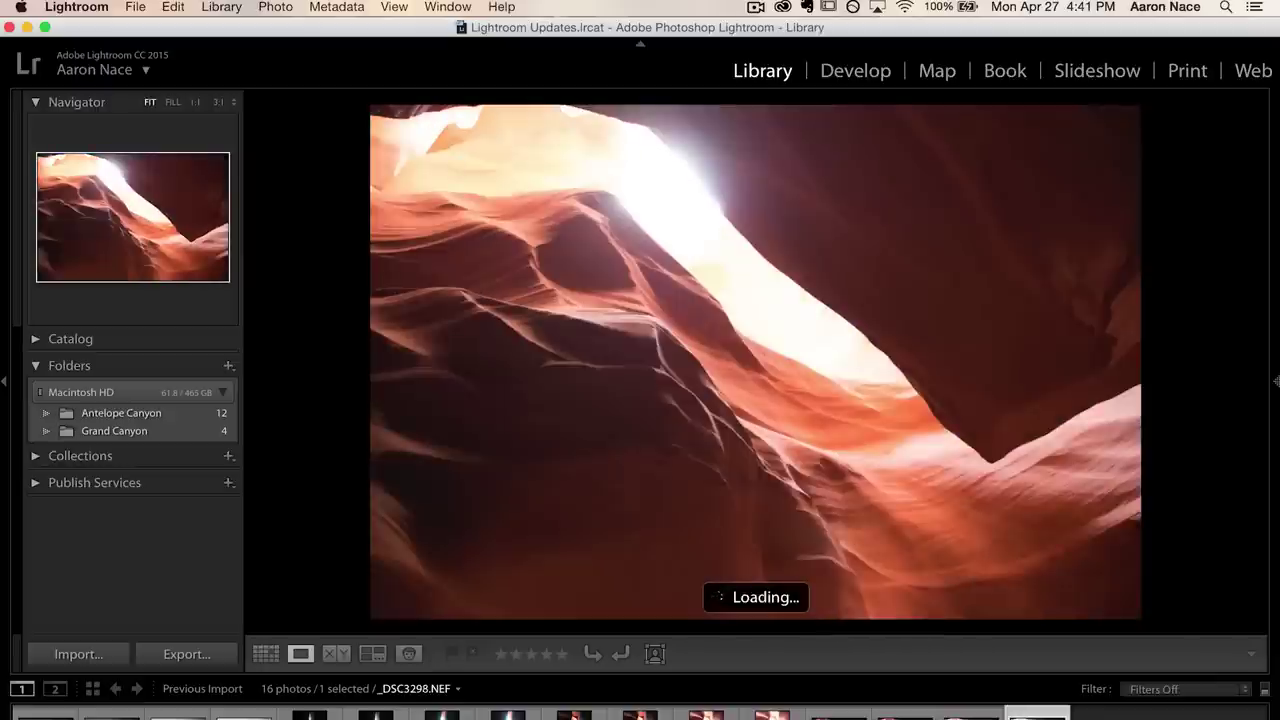
pyautogui.press('Left')
pyautogui.press('Left')
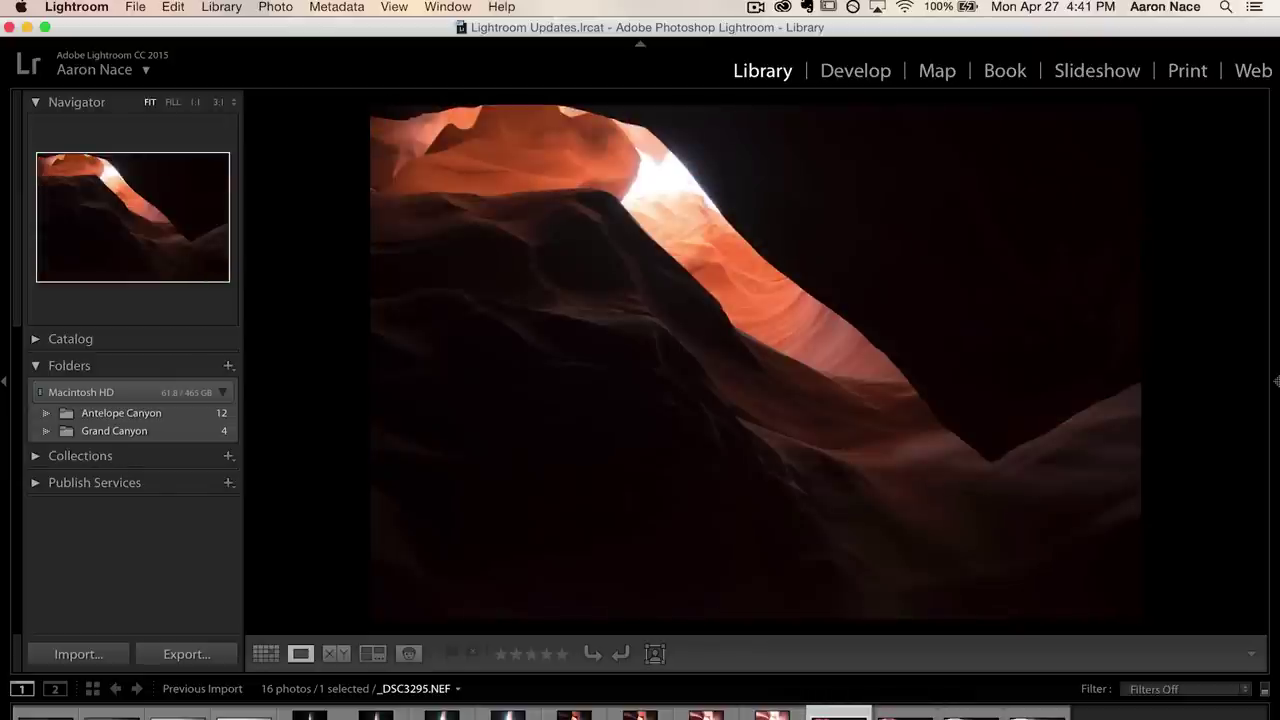
pyautogui.press('Right')
pyautogui.press('Right')
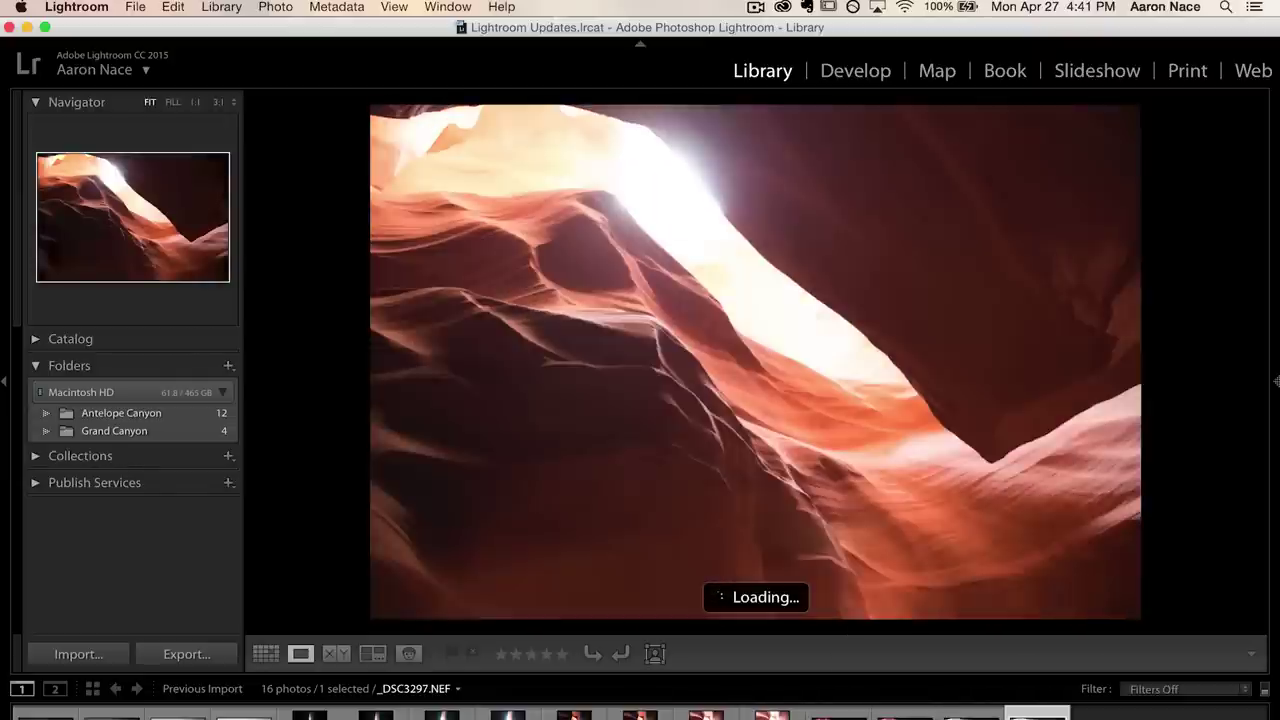
pyautogui.press('Left')
pyautogui.press('Left')
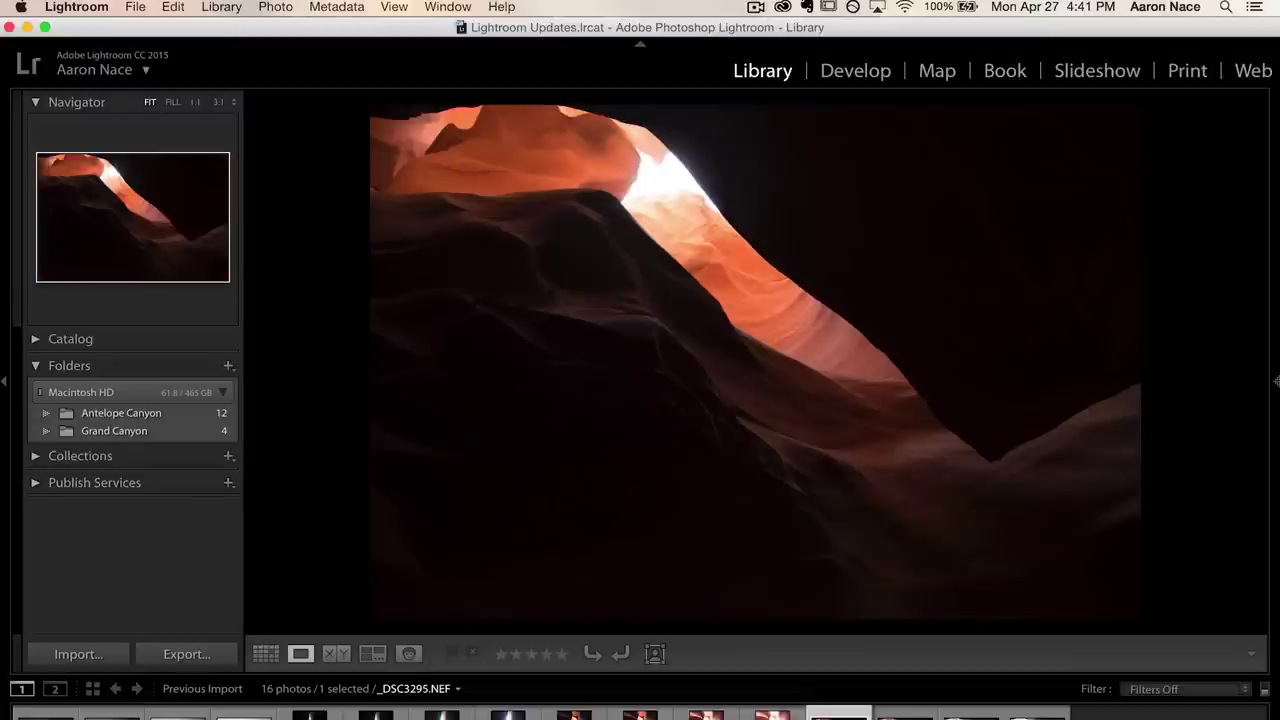
pyautogui.press('i')
pyautogui.press('i')
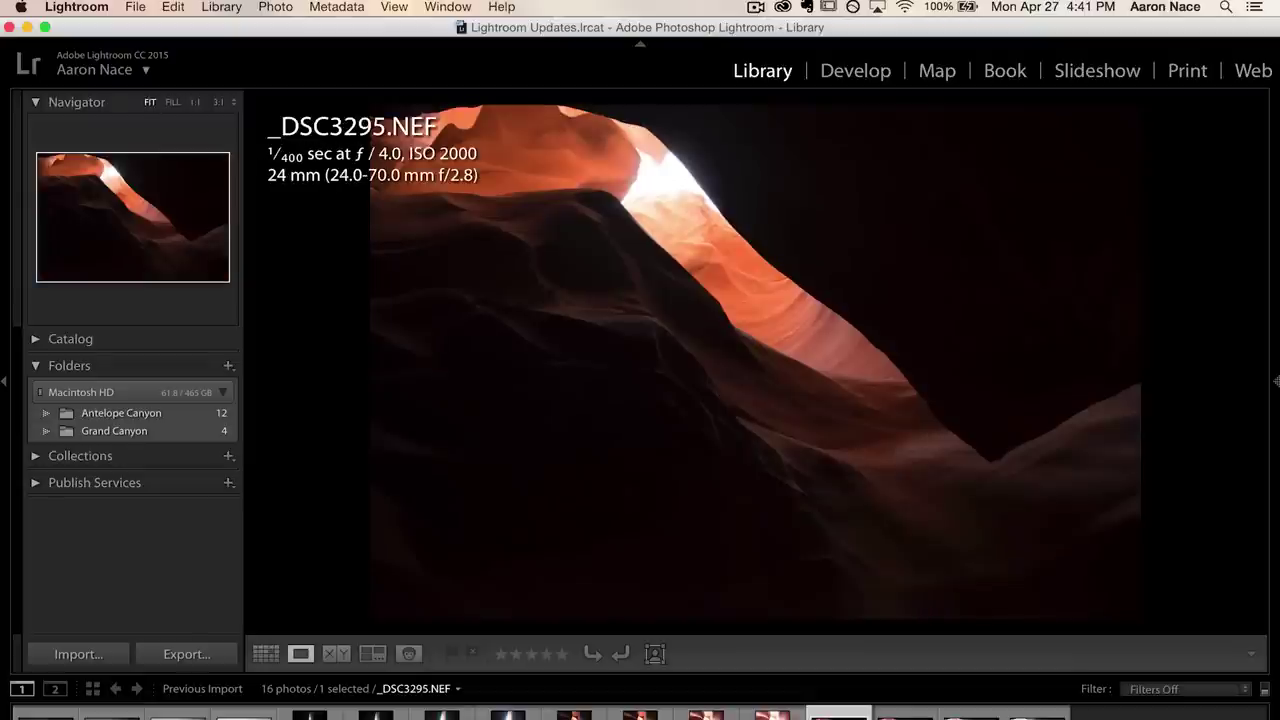
pyautogui.press('Right')
pyautogui.press('Right')
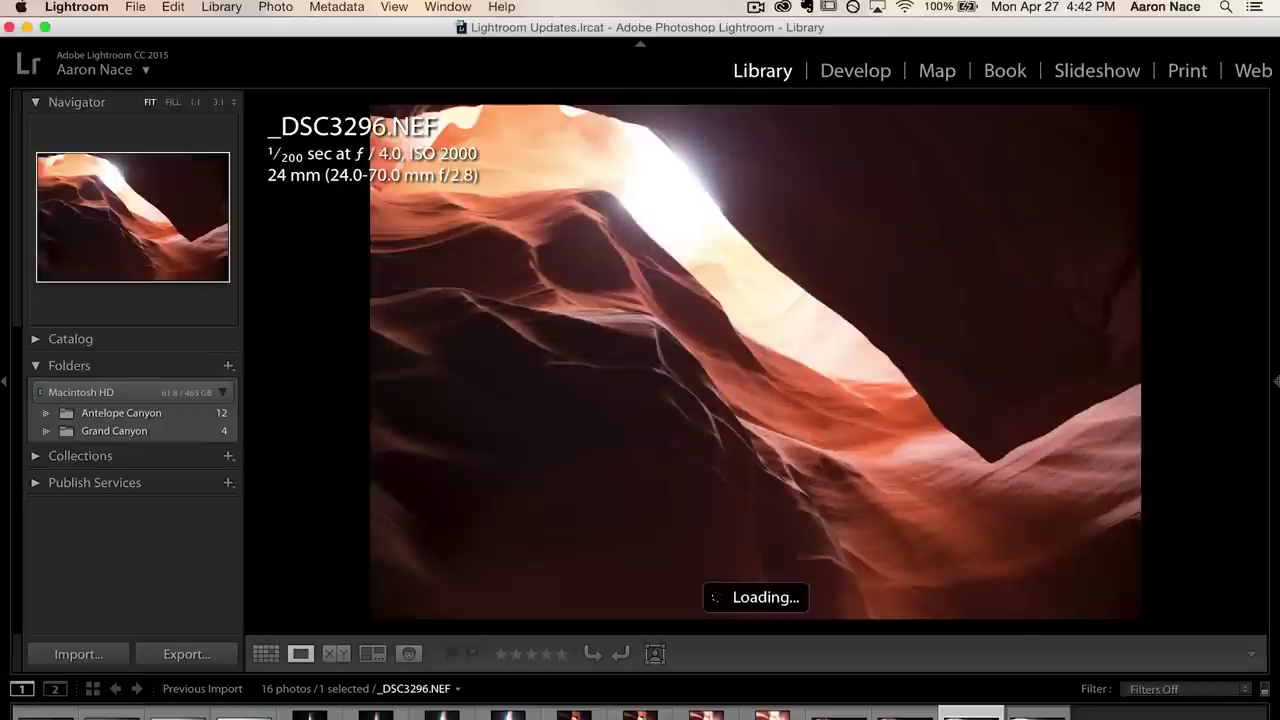
pyautogui.press('Right')
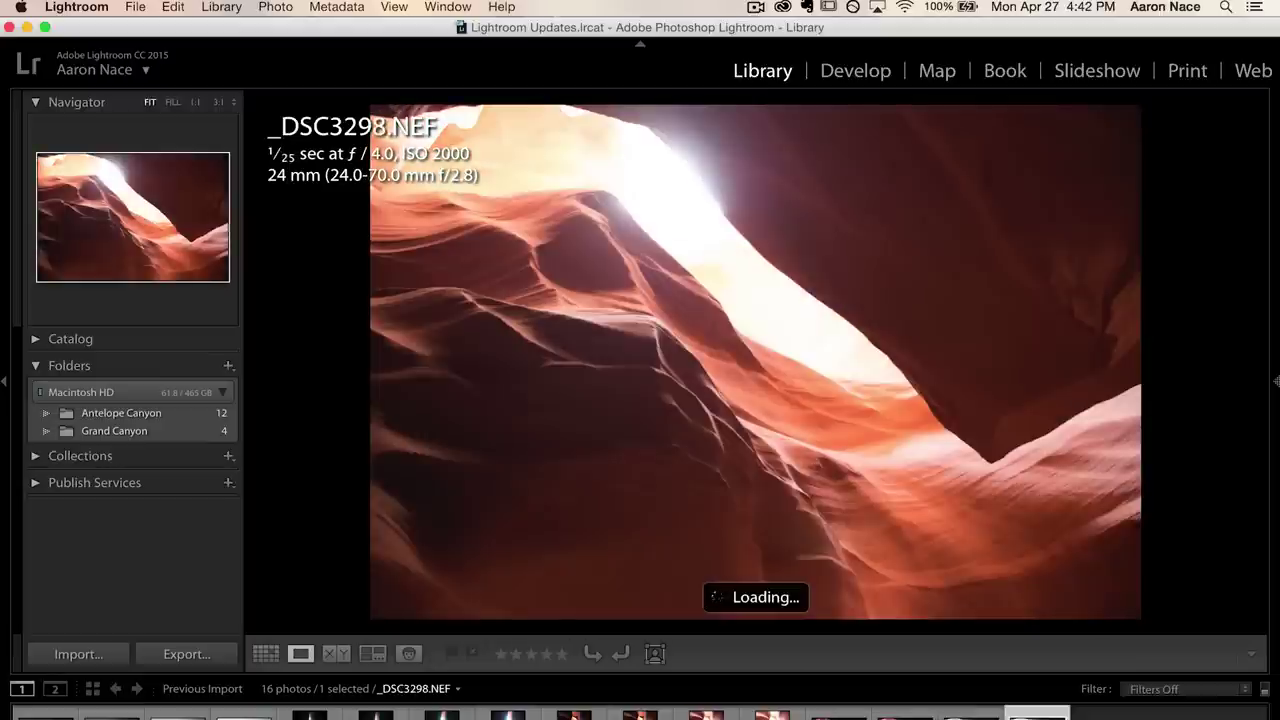
pyautogui.press('Left')
pyautogui.press('Left')
pyautogui.press('Left')
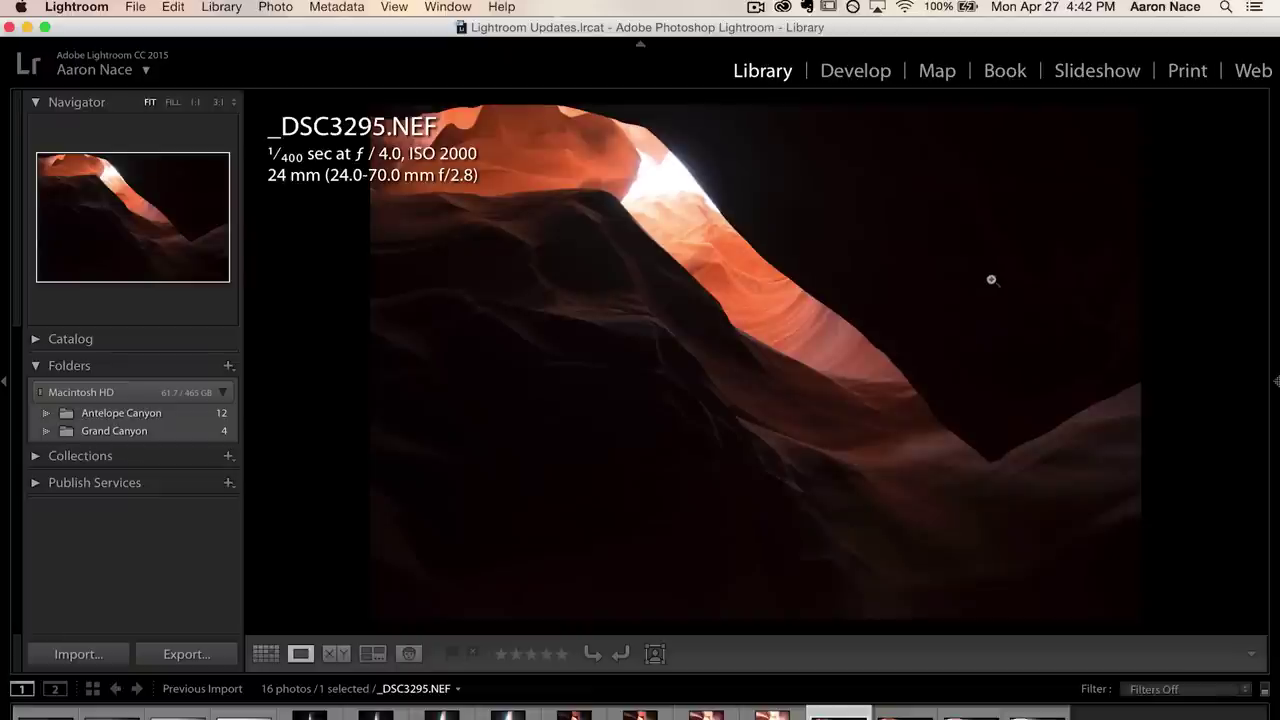
pyautogui.press('Right')
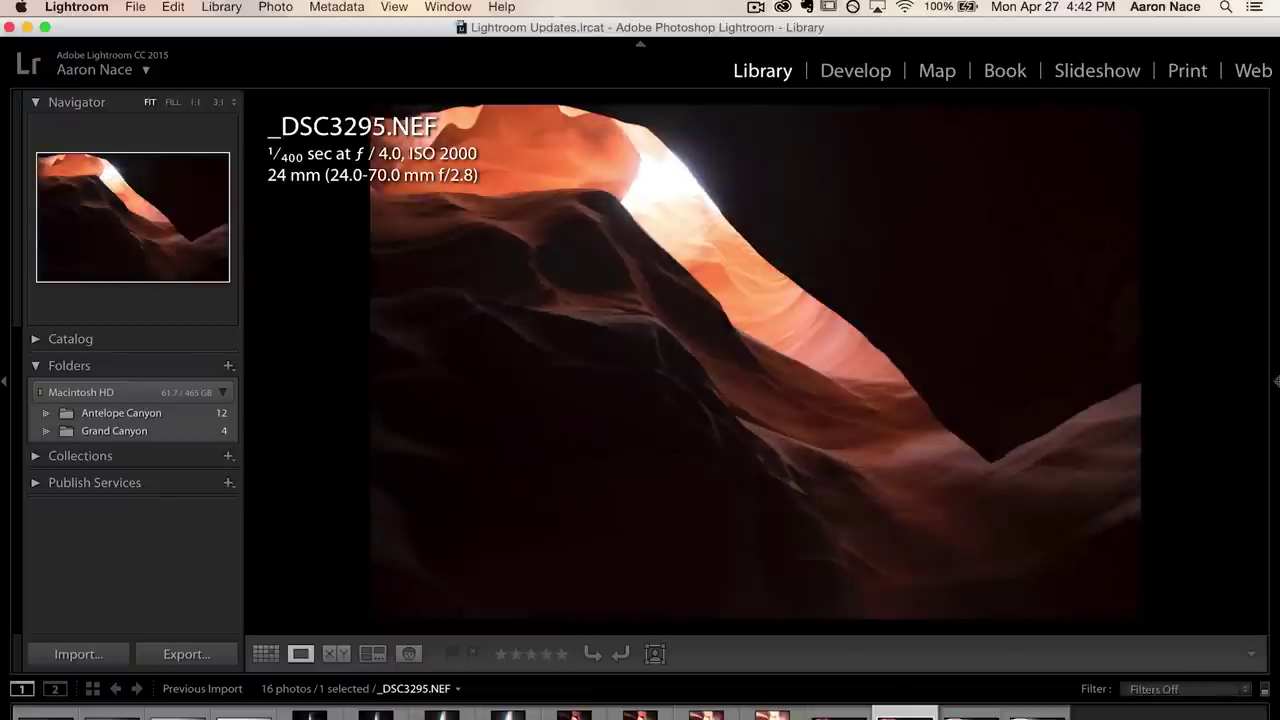
pyautogui.press('Right')
pyautogui.press('Right')
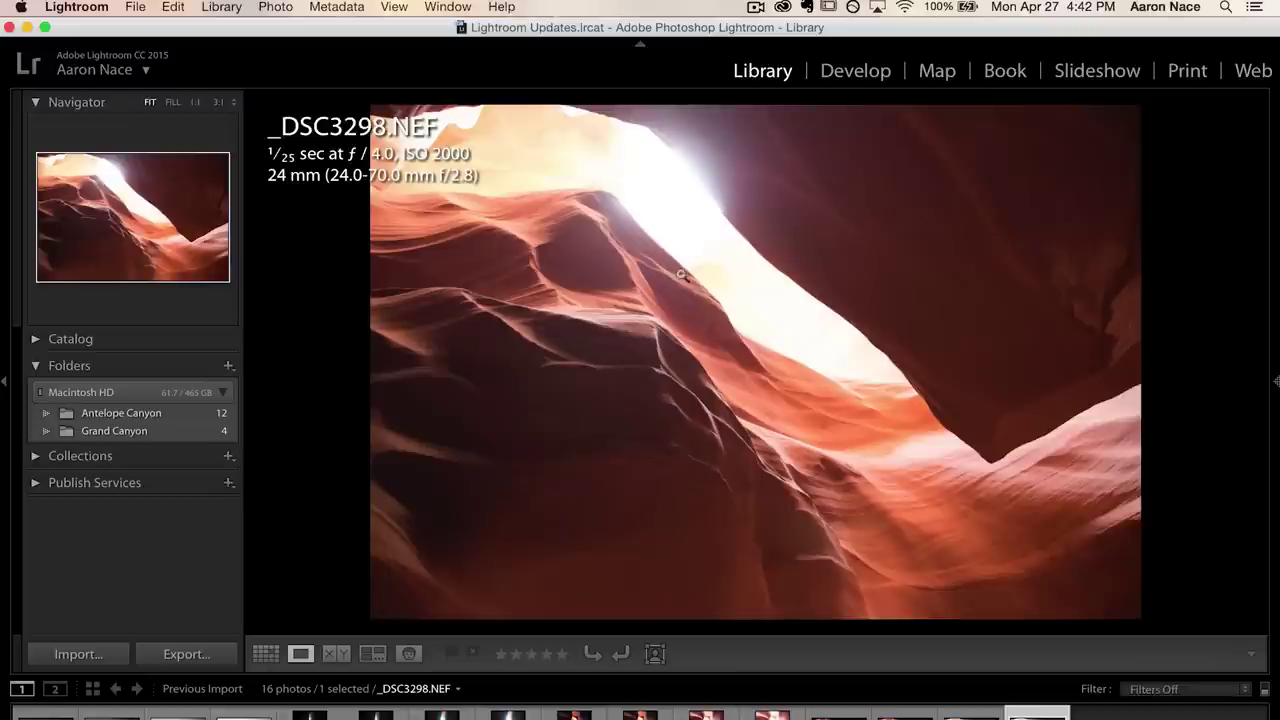
pyautogui.press('g')
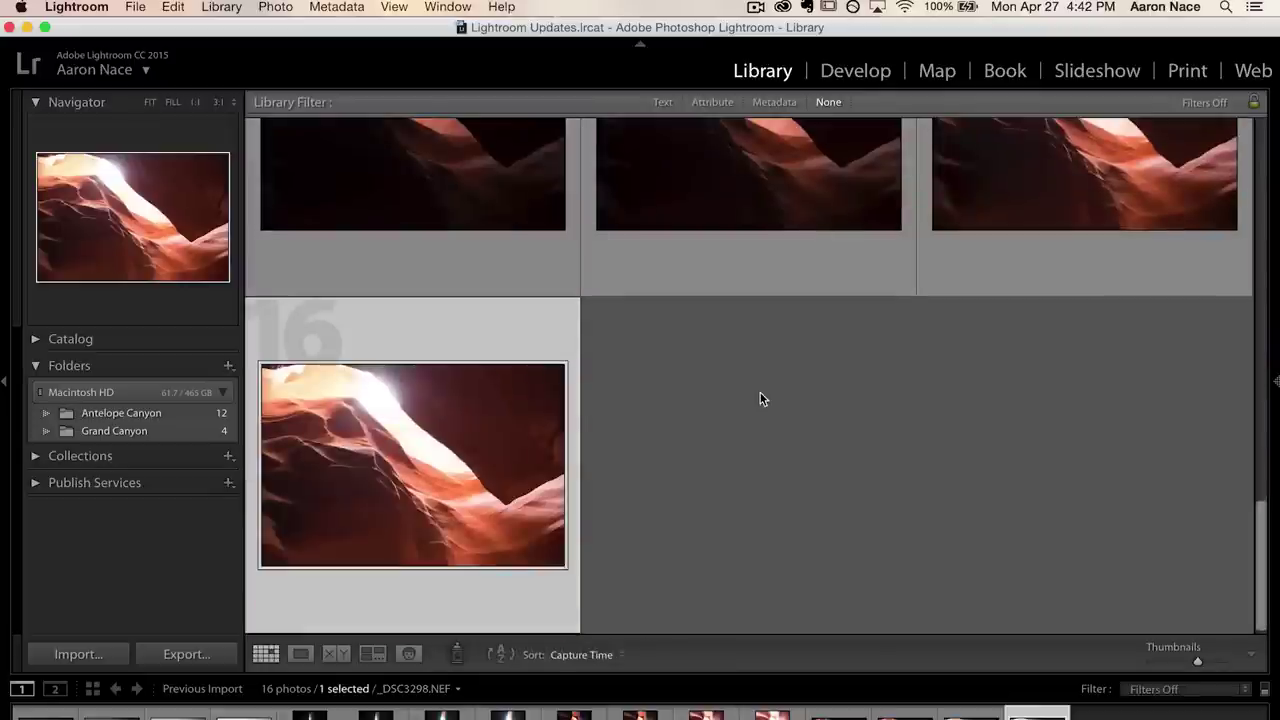
# Step: Select bracketed photos 13–16 and start a Photo Merge > HDR preview of them
pyautogui.scroll(3, 760, 394)
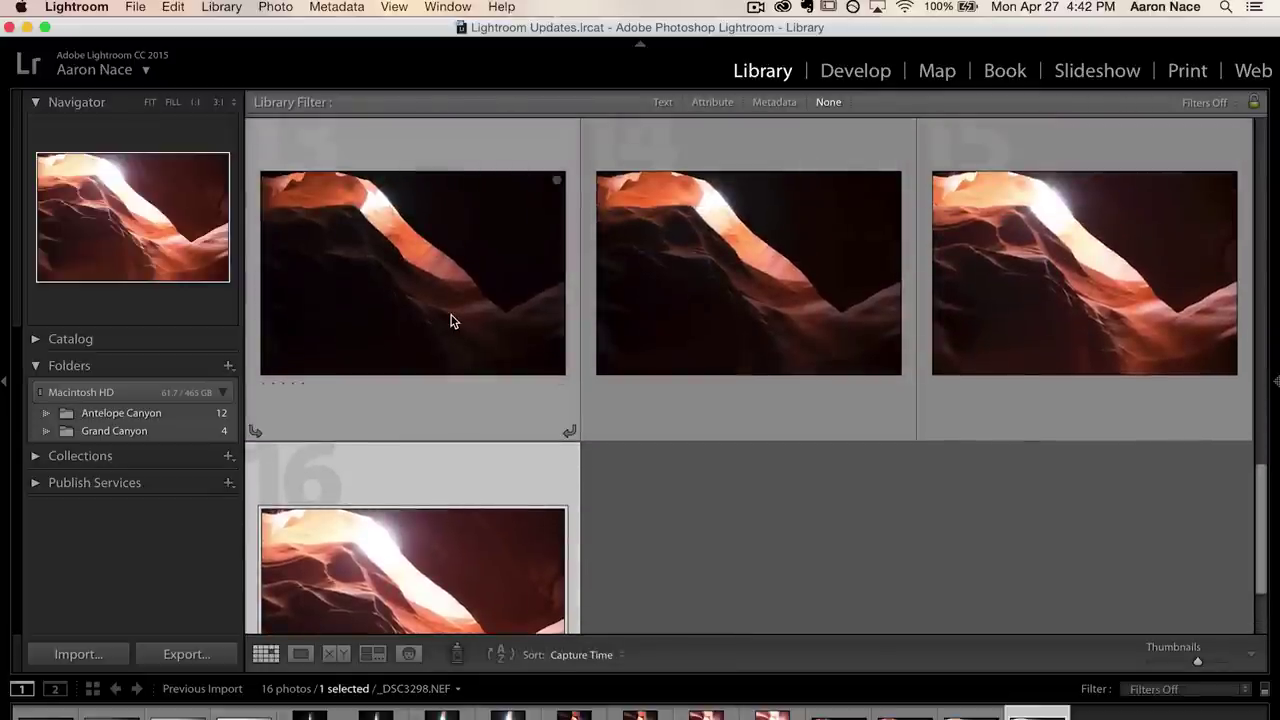
pyautogui.keyDown('shift'); pyautogui.click(451, 342); pyautogui.keyUp('shift')
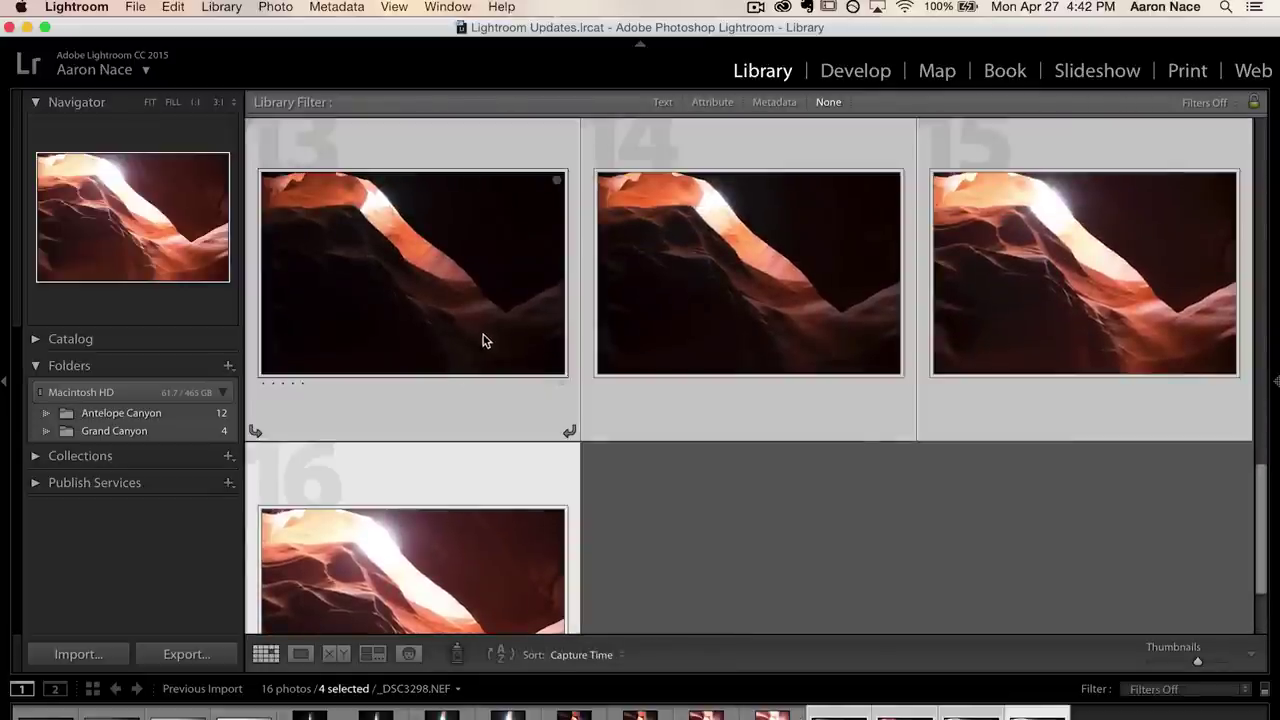
pyautogui.rightClick(448, 255)
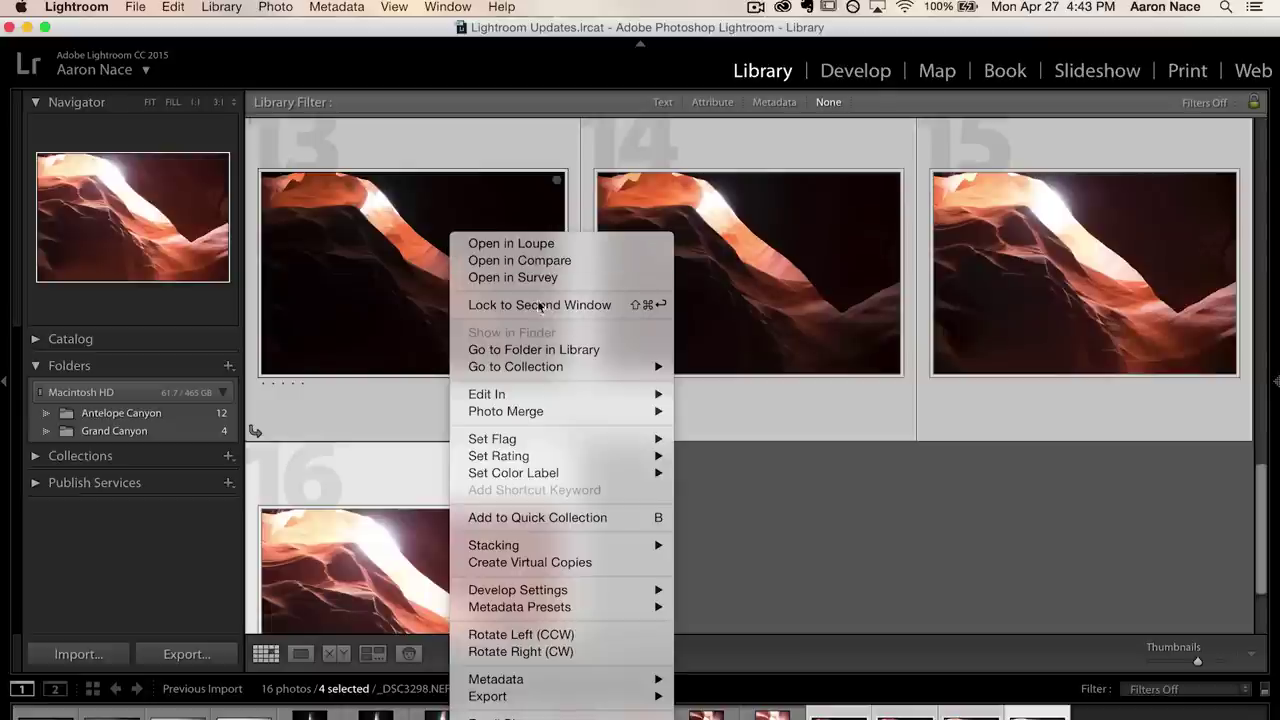
pyautogui.moveTo(624, 411)
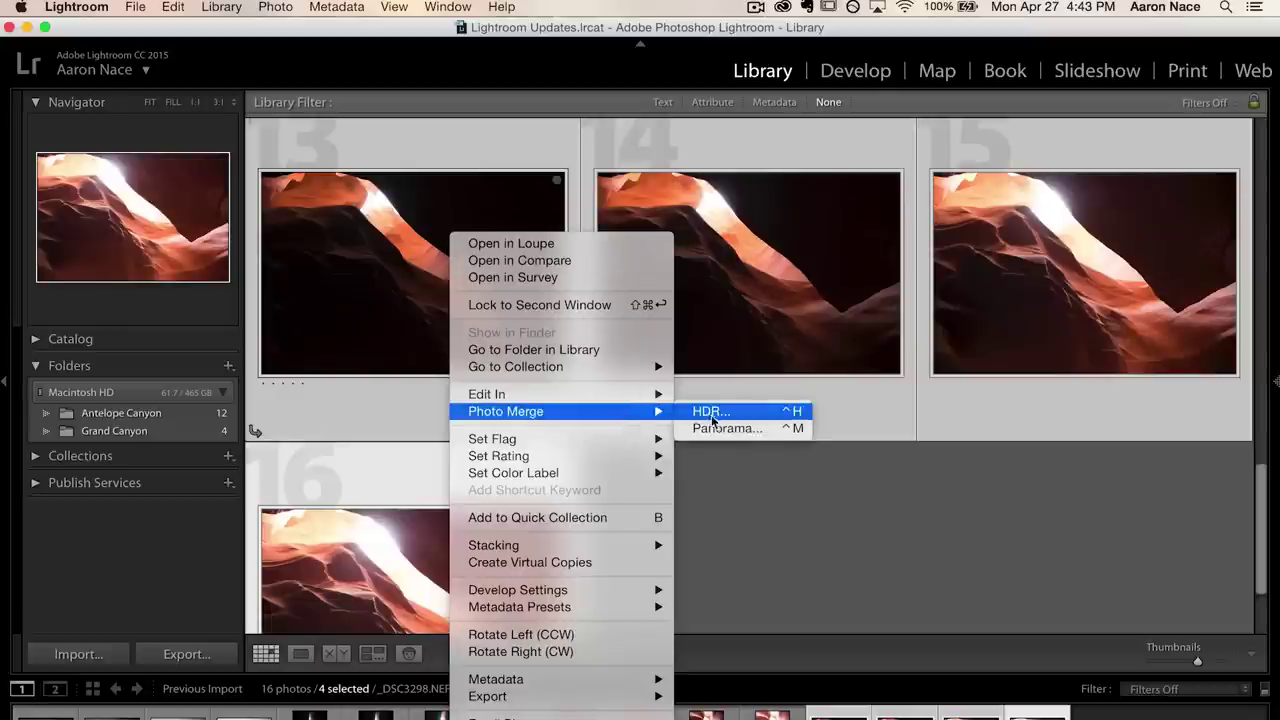
pyautogui.click(745, 417)
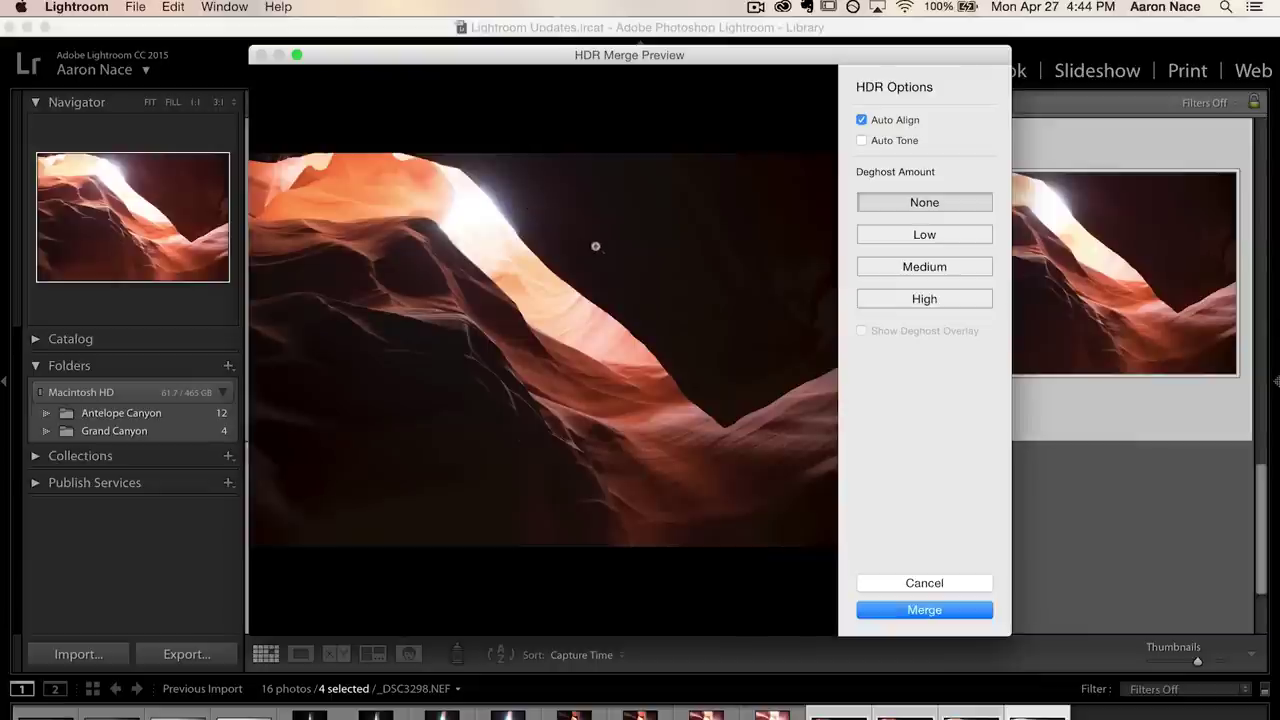
# Step: Enable Auto Tone and merge the four exposures into _DSC3298-HDR.dng
pyautogui.click(862, 142)
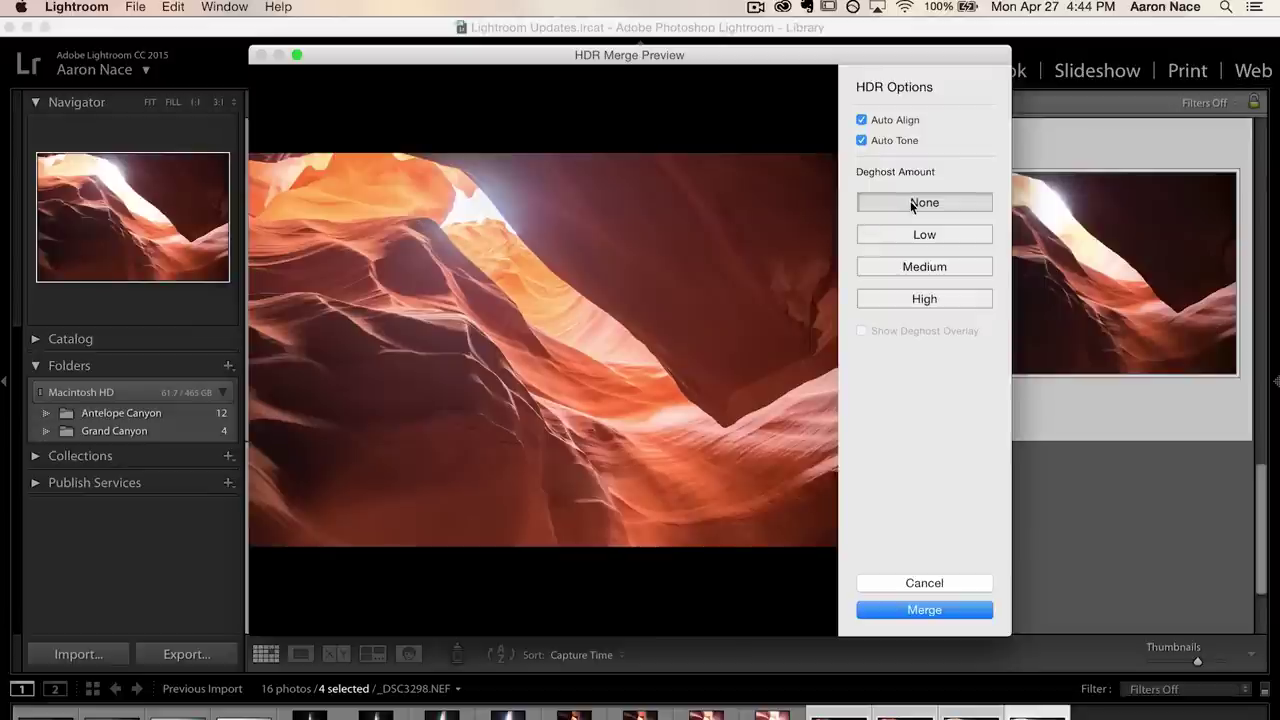
pyautogui.click(926, 610)
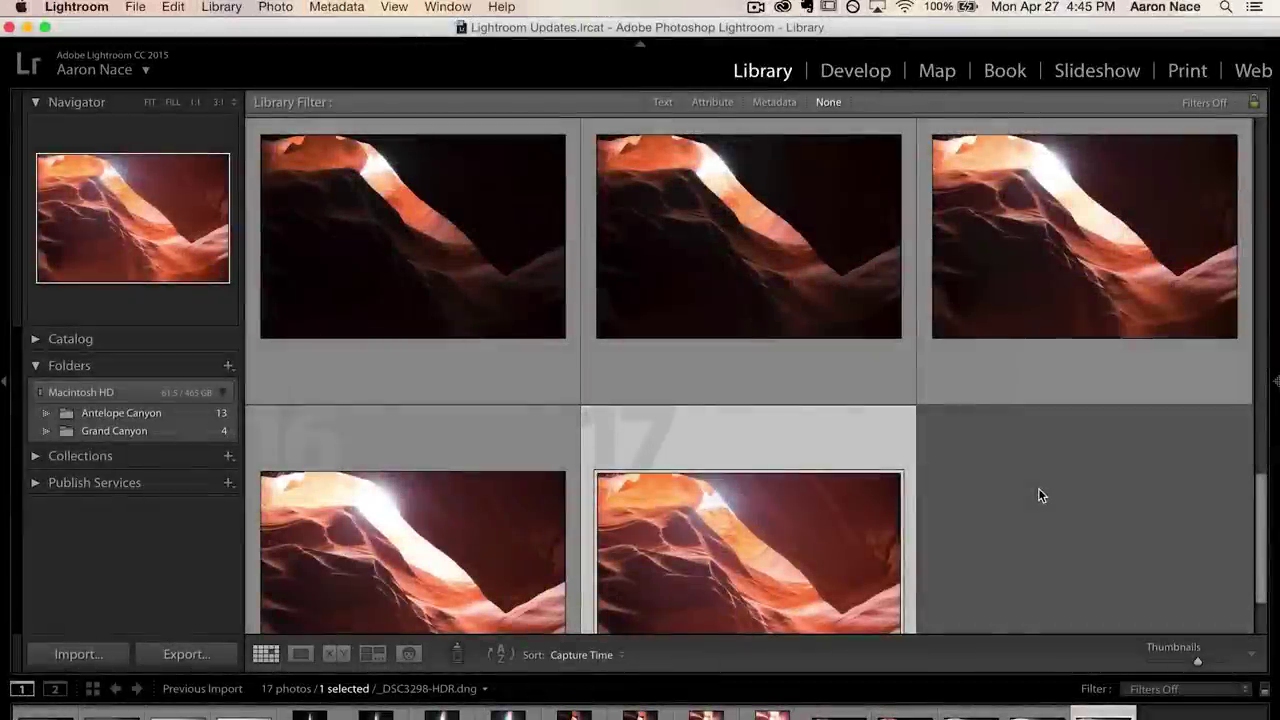
# Step: Compare photo 13 with merged photo 17, then open _DSC3298-HDR.dng in Develop
pyautogui.click(446, 206)
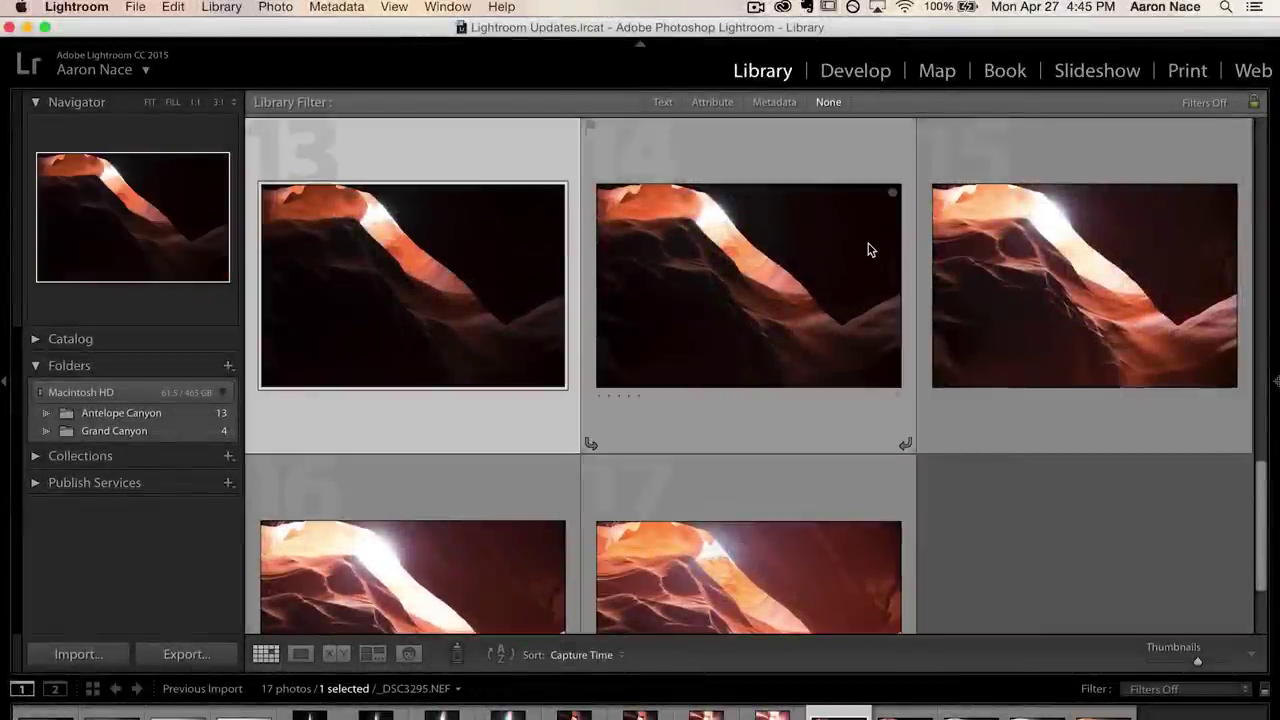
pyautogui.scroll(-3, 868, 242)
pyautogui.click(762, 470)
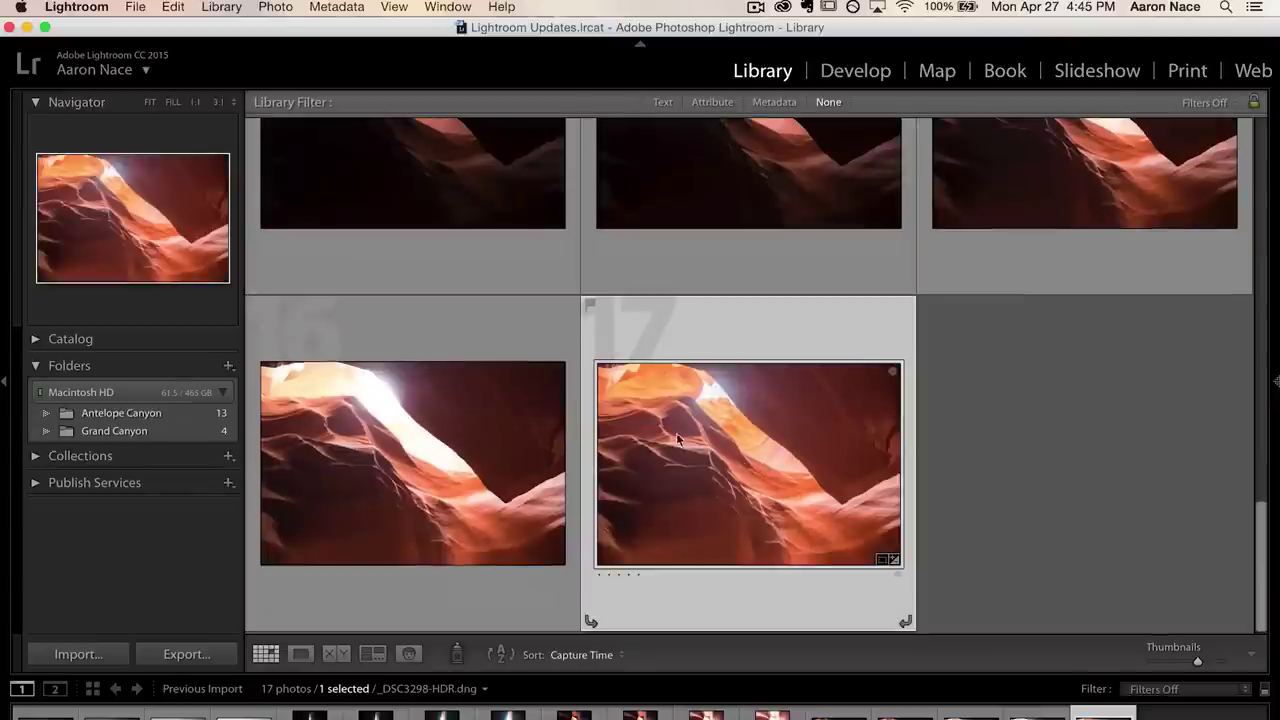
pyautogui.doubleClick(742, 445)
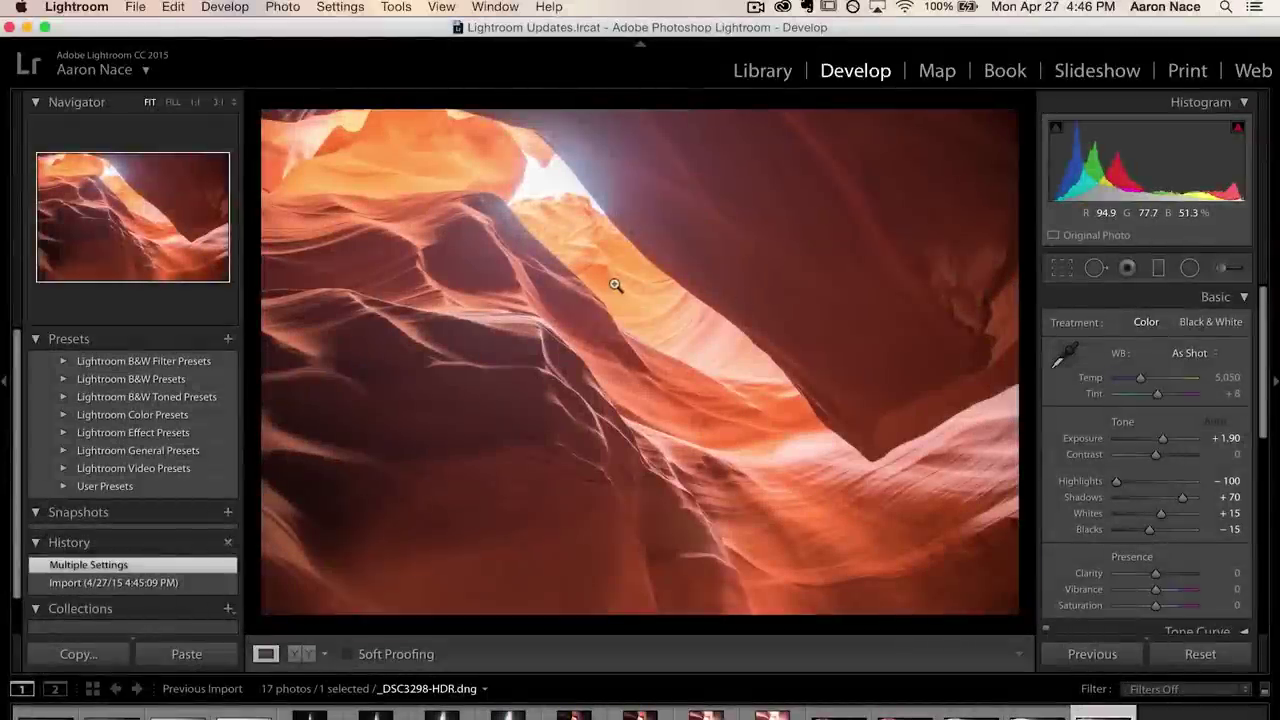
# Step: Push the HDR photo's Exposure much brighter, then move to the original _DSC3298.NEF frame
pyautogui.moveTo(1161, 441); pyautogui.dragTo(1161, 443)
pyautogui.scroll(-2, 1160, 440)
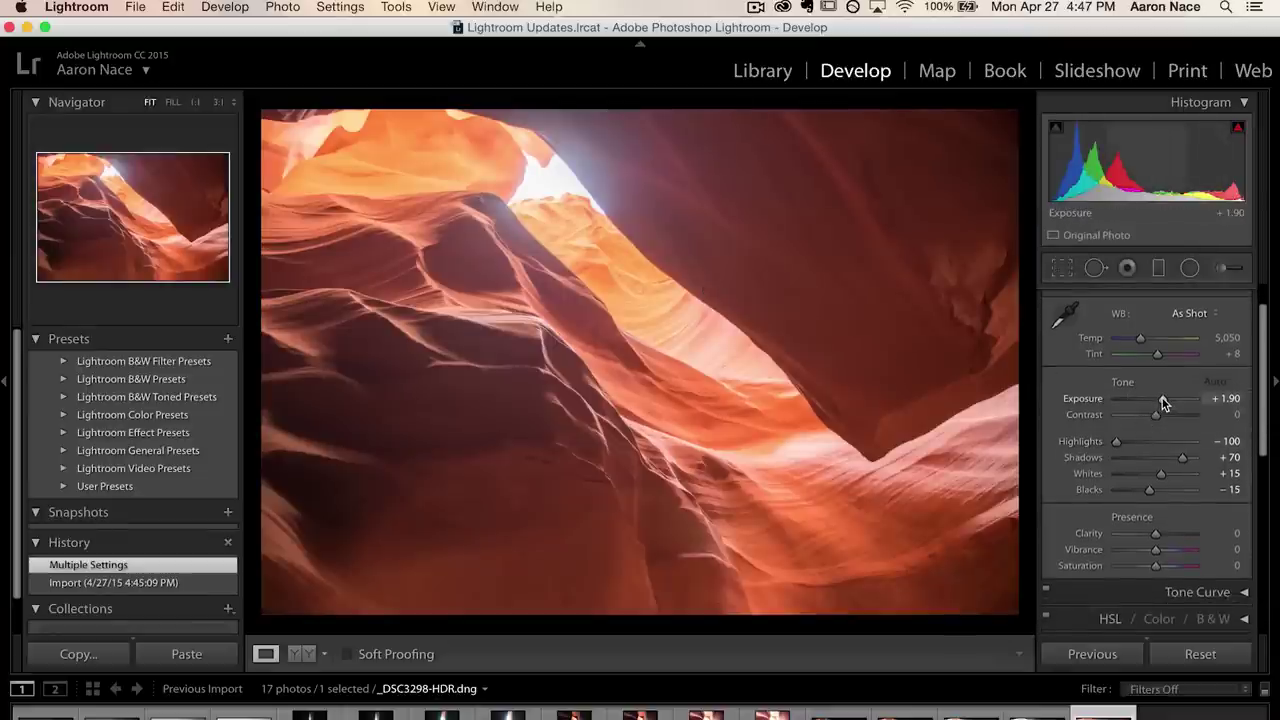
pyautogui.moveTo(1163, 403); pyautogui.dragTo(1168, 402)
pyautogui.press('Left')
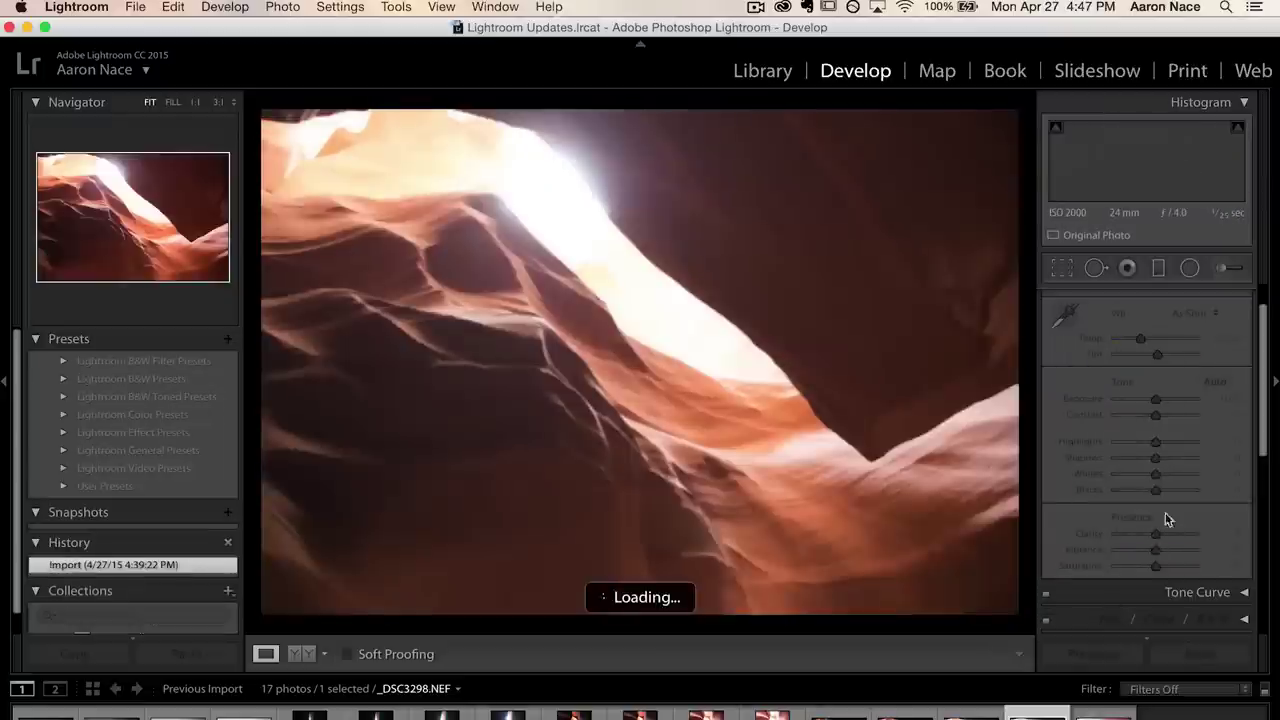
# Step: Raise the NEF's Exposure to +5.00, then return to the HDR DNG and lower its Exposure to +1.60
pyautogui.moveTo(1155, 405)
pyautogui.mouseDown()
pyautogui.moveTo(1208, 404)
pyautogui.moveTo(1094, 403)
pyautogui.moveTo(1157, 403)
pyautogui.mouseUp()
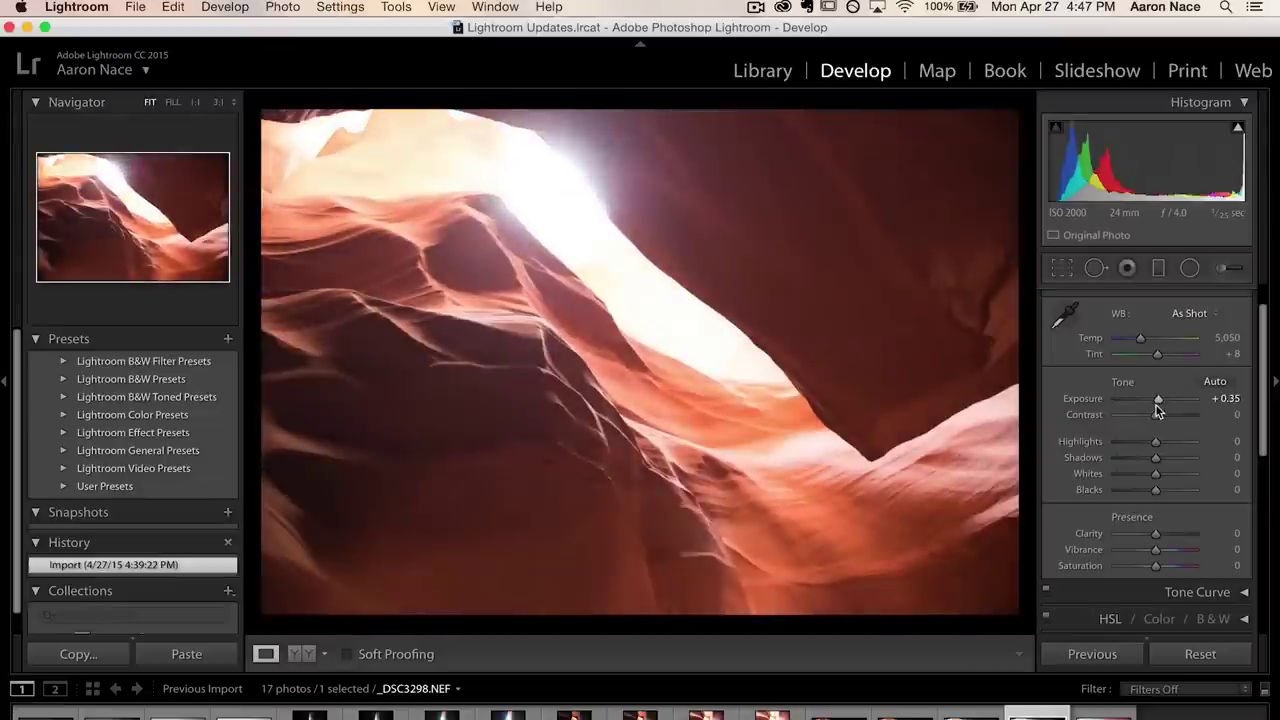
pyautogui.click(1113, 708)
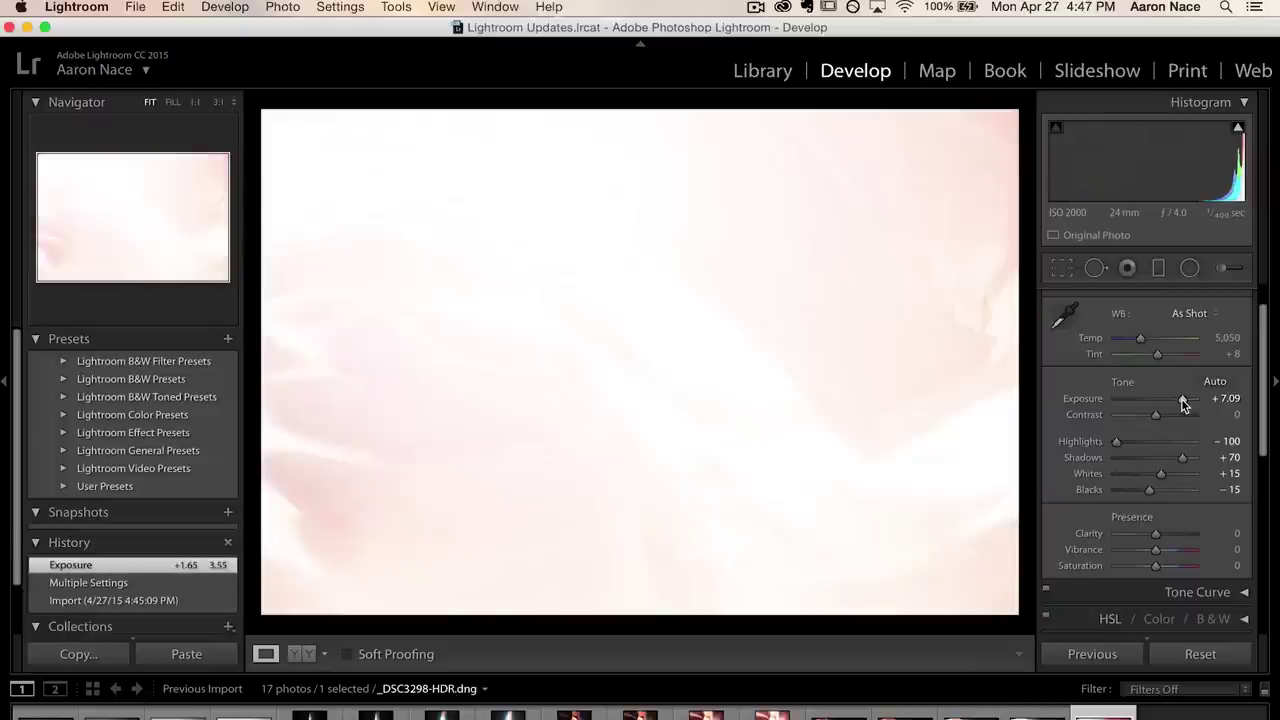
pyautogui.moveTo(1181, 399)
pyautogui.mouseDown()
pyautogui.moveTo(1158, 404)
pyautogui.moveTo(1203, 403)
pyautogui.moveTo(1102, 403)
pyautogui.moveTo(1160, 402)
pyautogui.mouseUp()
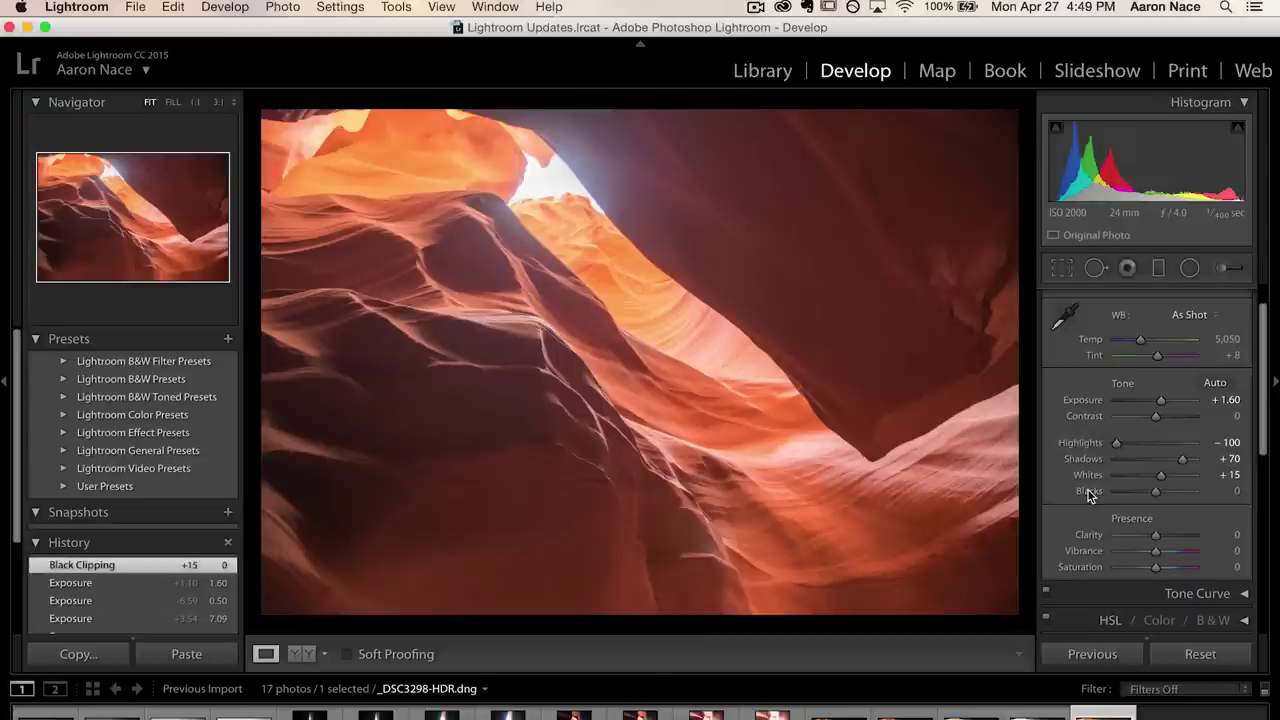
# Step: Auto-set the black and white points, then fine-tune to Whites -1 and Blacks -50
pyautogui.press('shift')
pyautogui.keyDown('shift'); pyautogui.doubleClick(1092, 497); pyautogui.keyUp('shift')
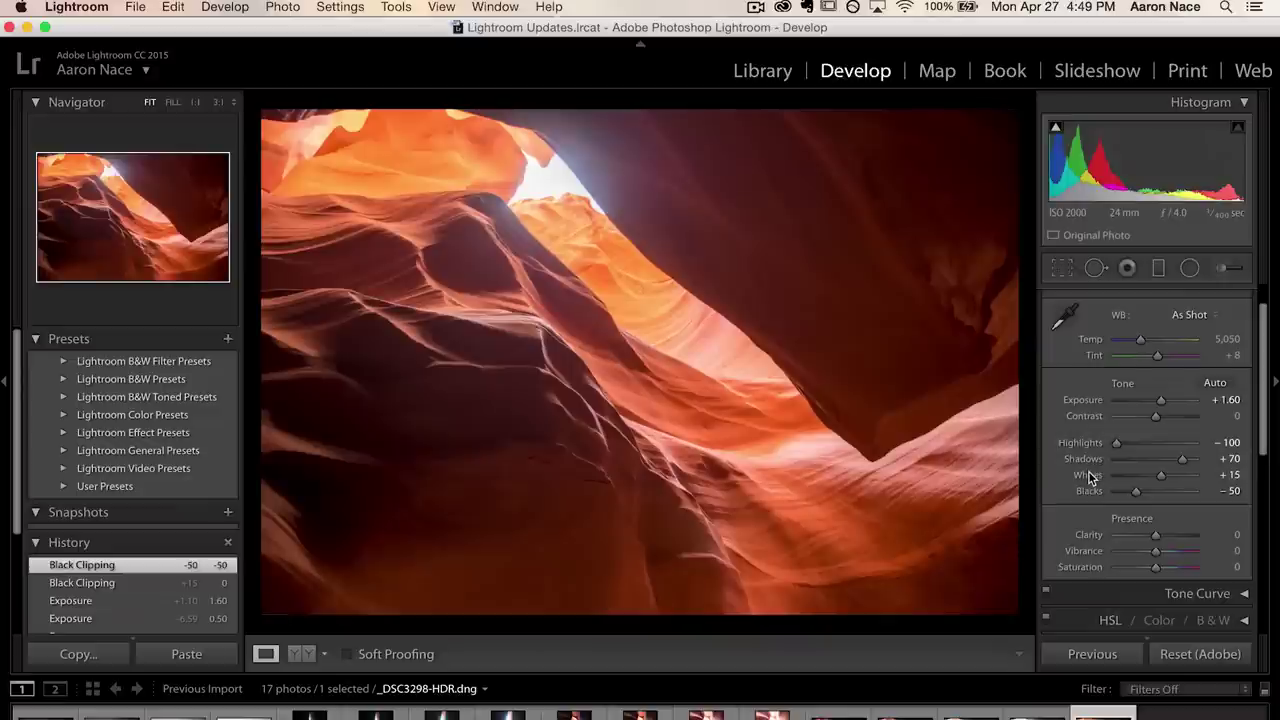
pyautogui.keyDown('shift'); pyautogui.doubleClick(1090, 479); pyautogui.keyUp('shift')
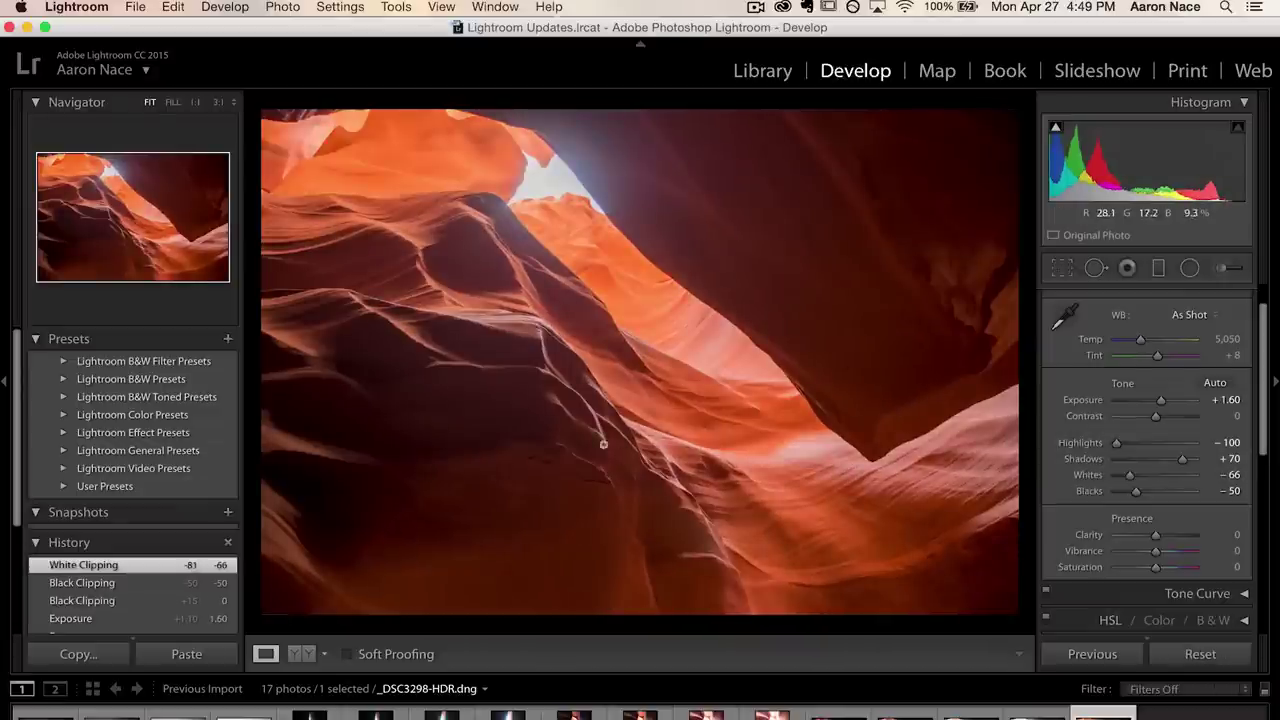
pyautogui.moveTo(1131, 474); pyautogui.dragTo(1171, 494)
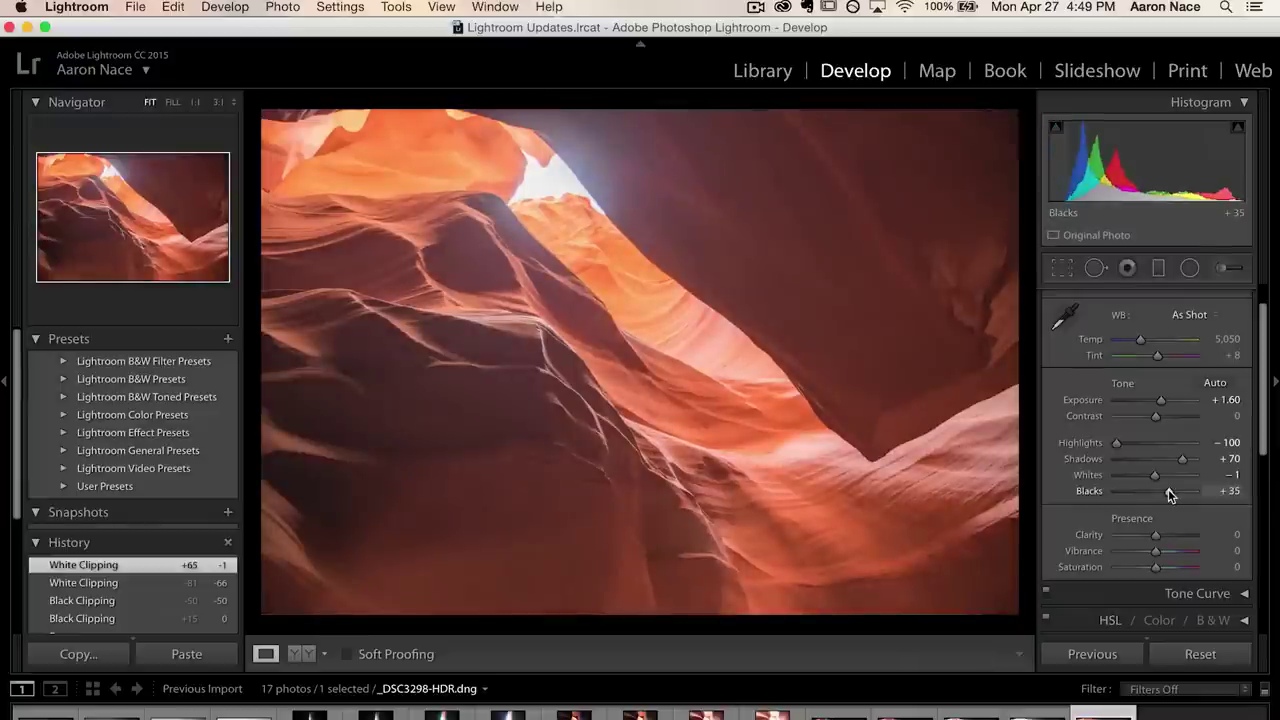
pyautogui.moveTo(1171, 494); pyautogui.dragTo(1095, 496)
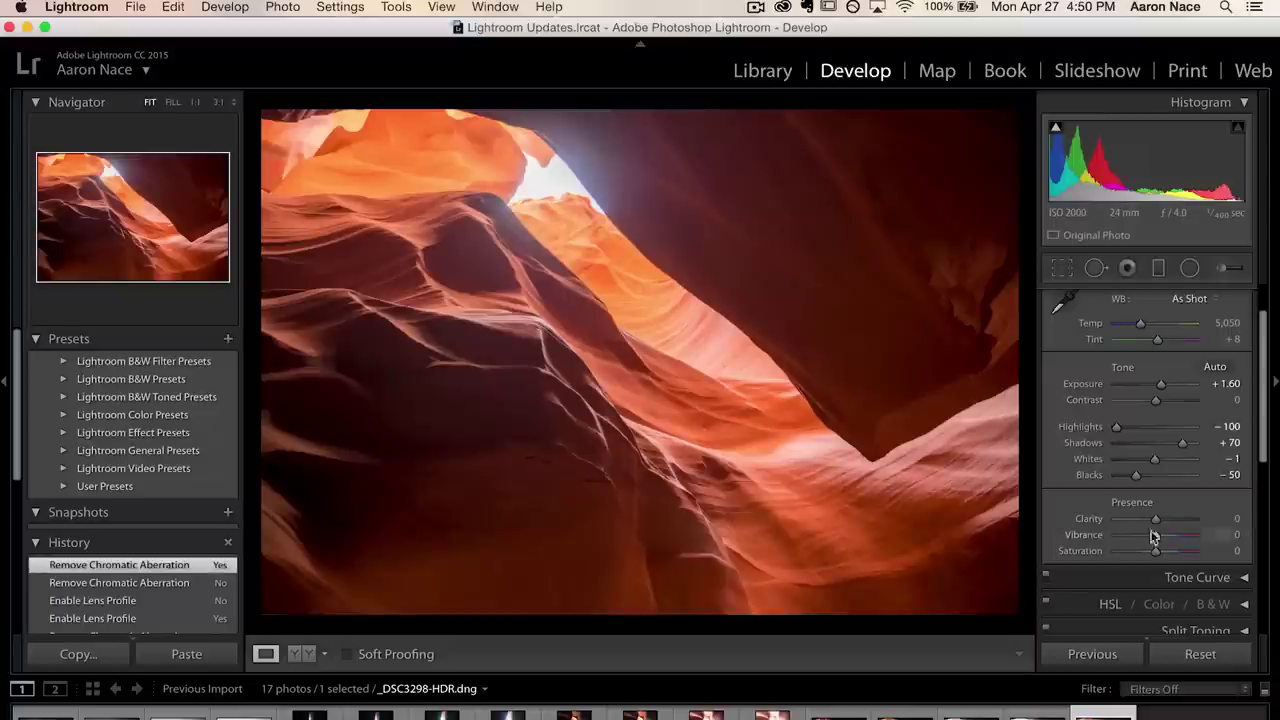
# Step: Set Clarity to about +28, re-import both canyon folders, and bring up the bracketed photos' context menu
pyautogui.click(1168, 520)
pyautogui.moveTo(1170, 524)
pyautogui.mouseDown()
pyautogui.moveTo(1158, 522)
pyautogui.moveTo(1172, 540)
pyautogui.mouseUp()
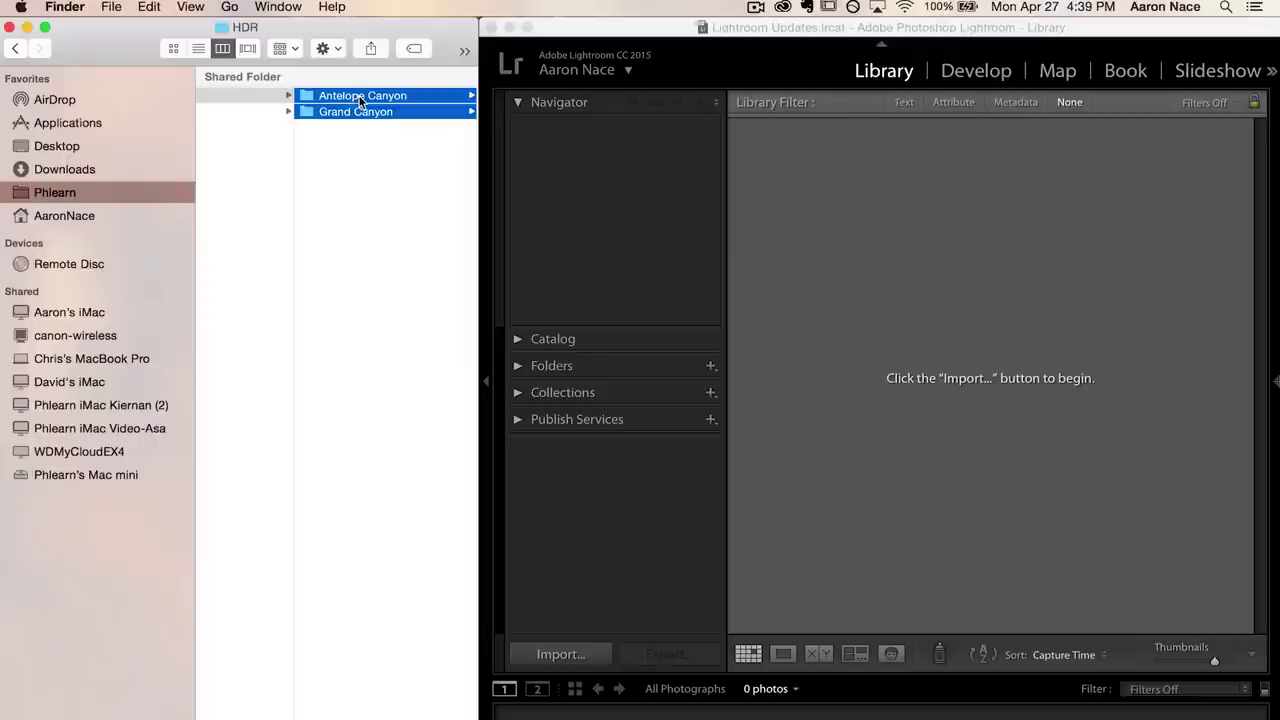
pyautogui.moveTo(360, 100); pyautogui.dragTo(886, 295)
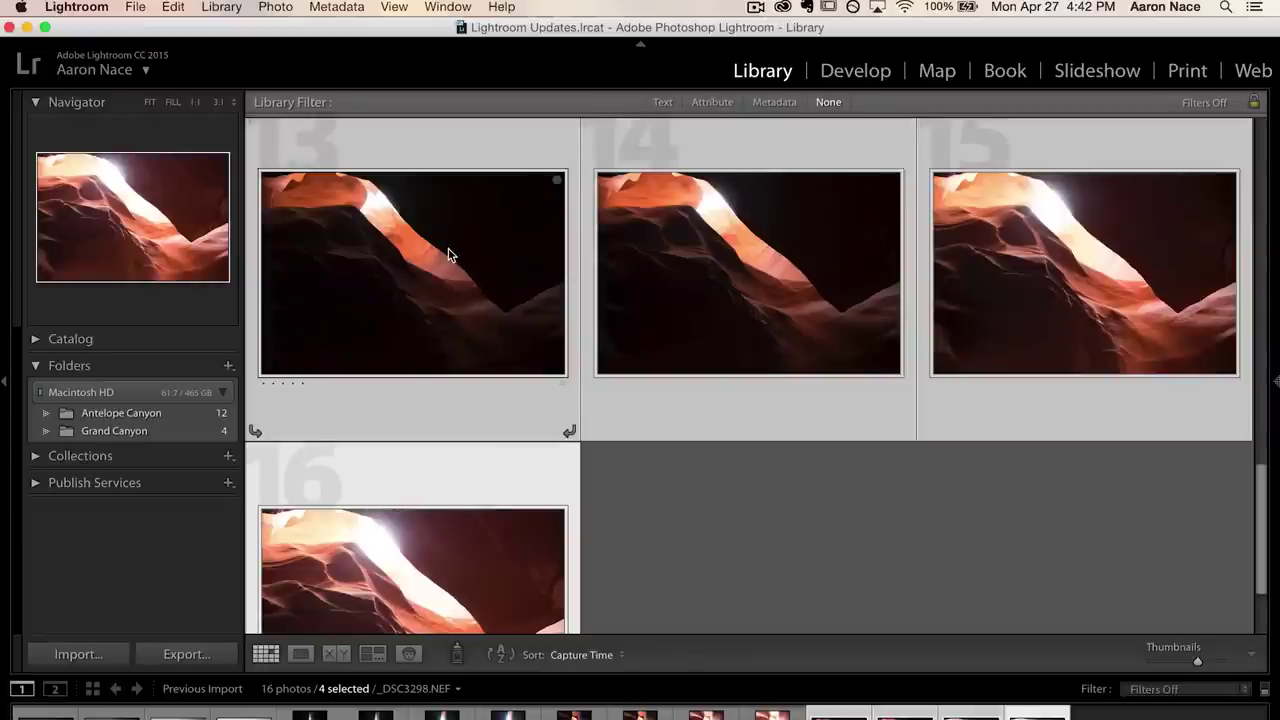
pyautogui.rightClick(448, 255)
# Step: Merge the selected exposures into an HDR with Auto Align on and Auto Tone off
pyautogui.moveTo(630, 412)
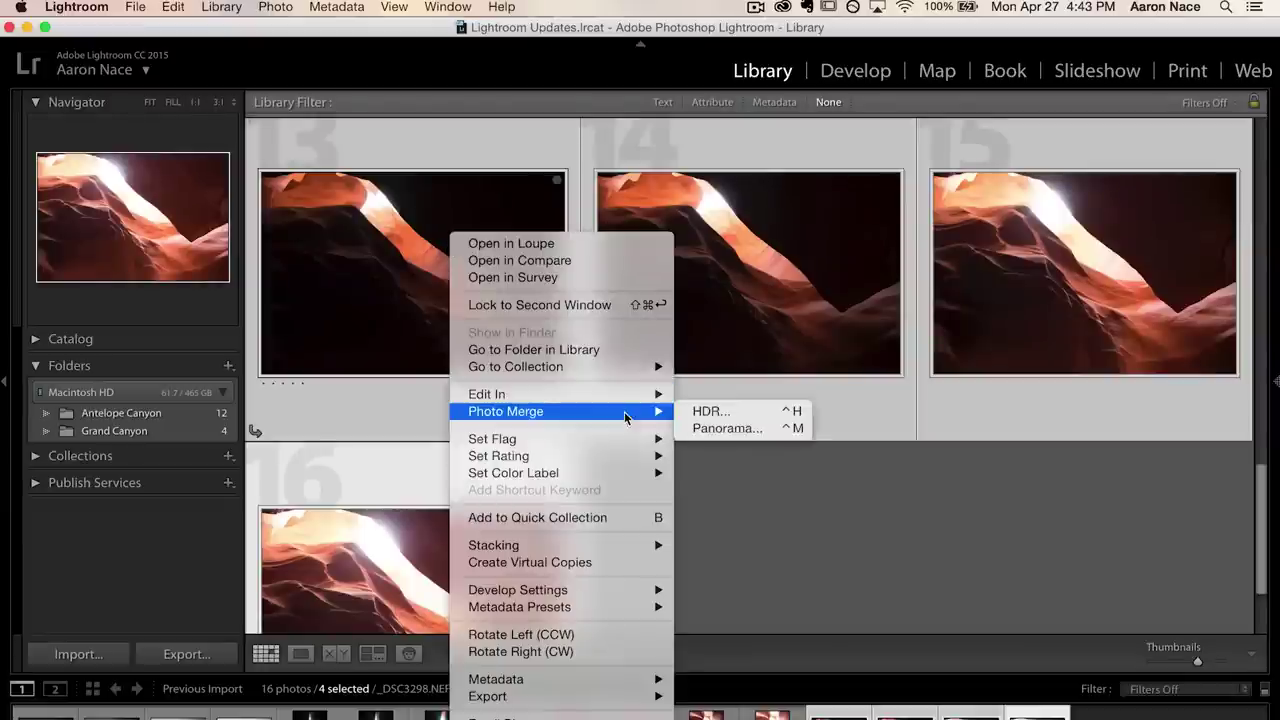
pyautogui.click(745, 416)
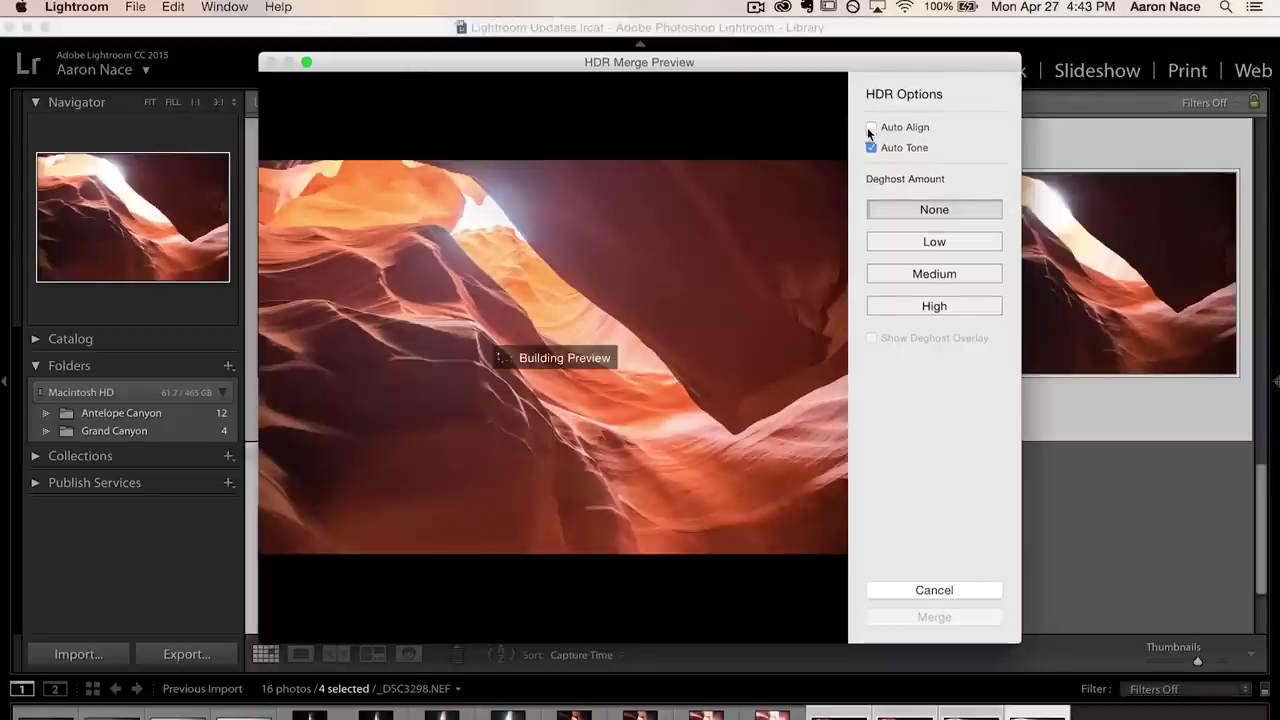
pyautogui.click(871, 127)
pyautogui.click(871, 147)
pyautogui.click(871, 127)
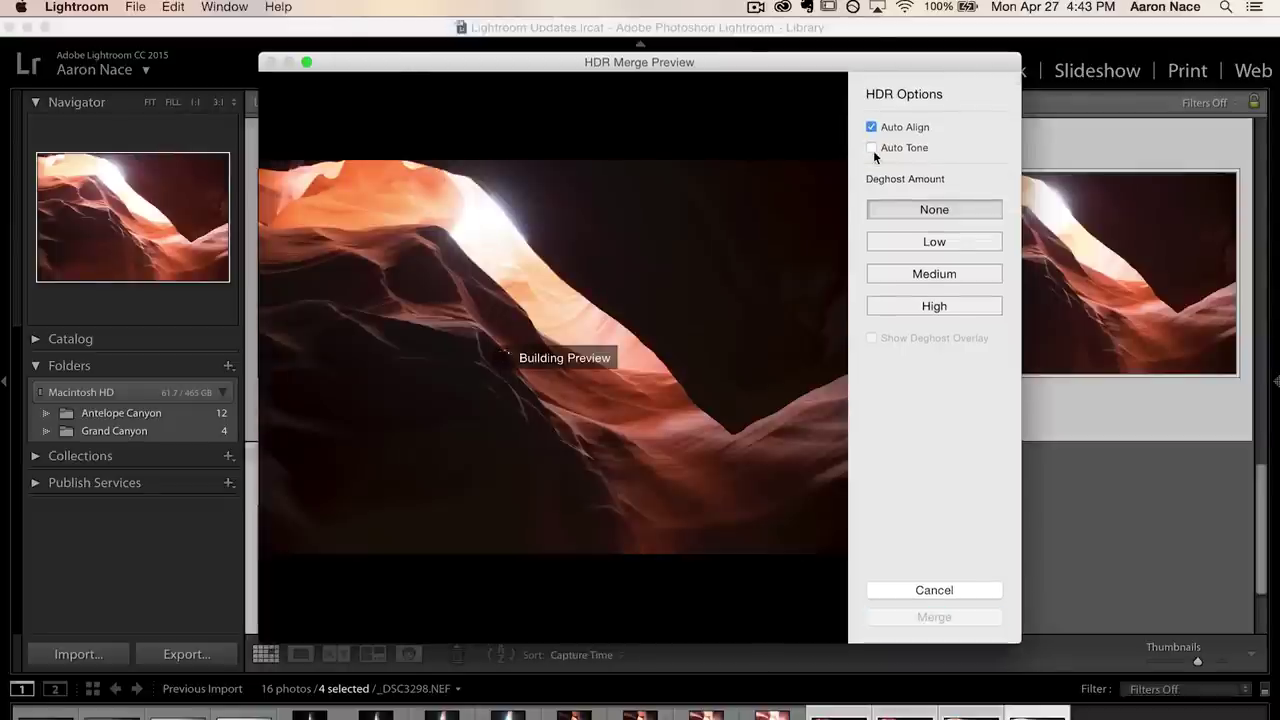
pyautogui.click(871, 148)
pyautogui.click(871, 148)
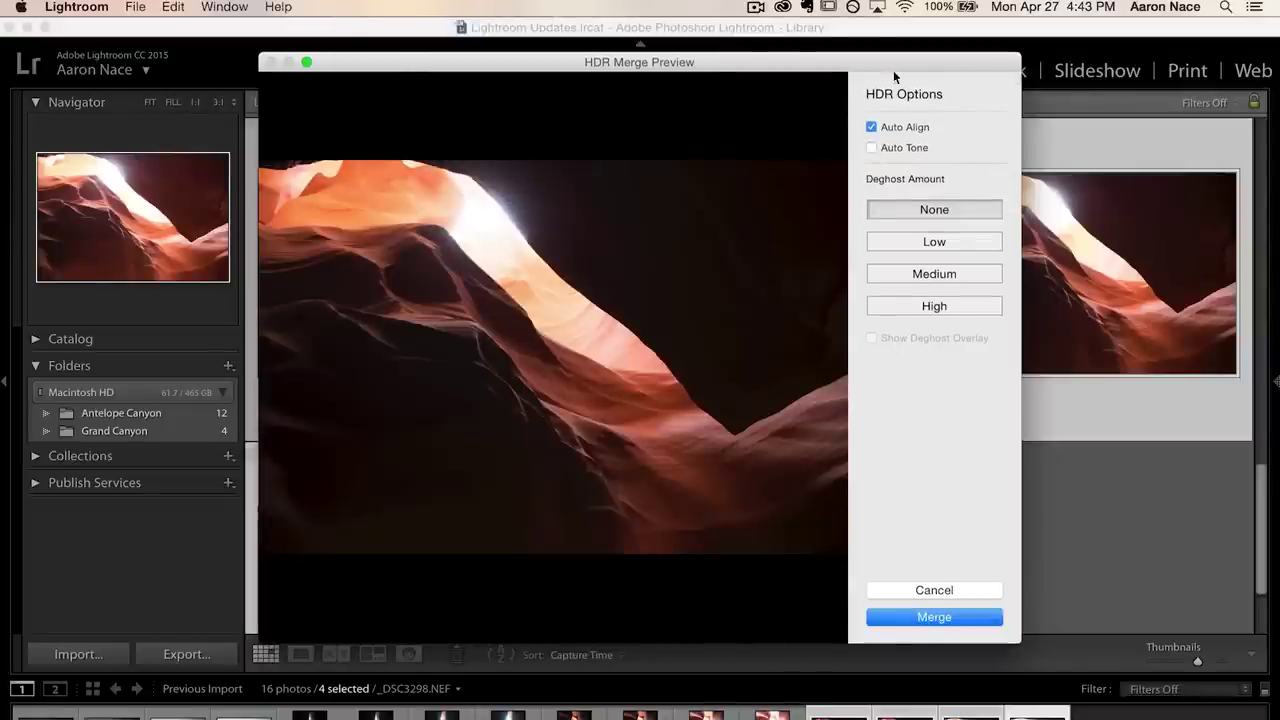
pyautogui.moveTo(893, 75); pyautogui.dragTo(884, 60)
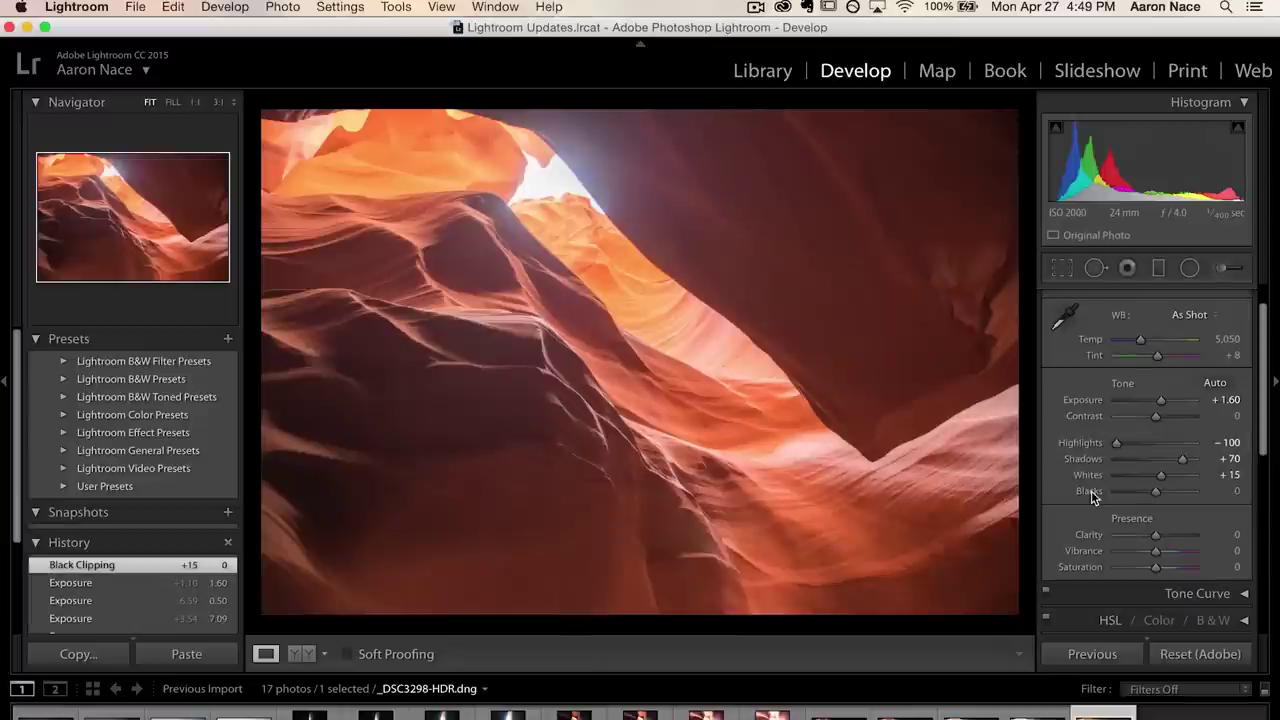
# Step: Auto-set Blacks and Whites, then raise Whites to about -1, leaving Blacks at -46
pyautogui.keyDown('shift'); pyautogui.doubleClick(1090, 493); pyautogui.keyUp('shift')
pyautogui.keyDown('shift'); pyautogui.doubleClick(1090, 478); pyautogui.keyUp('shift')
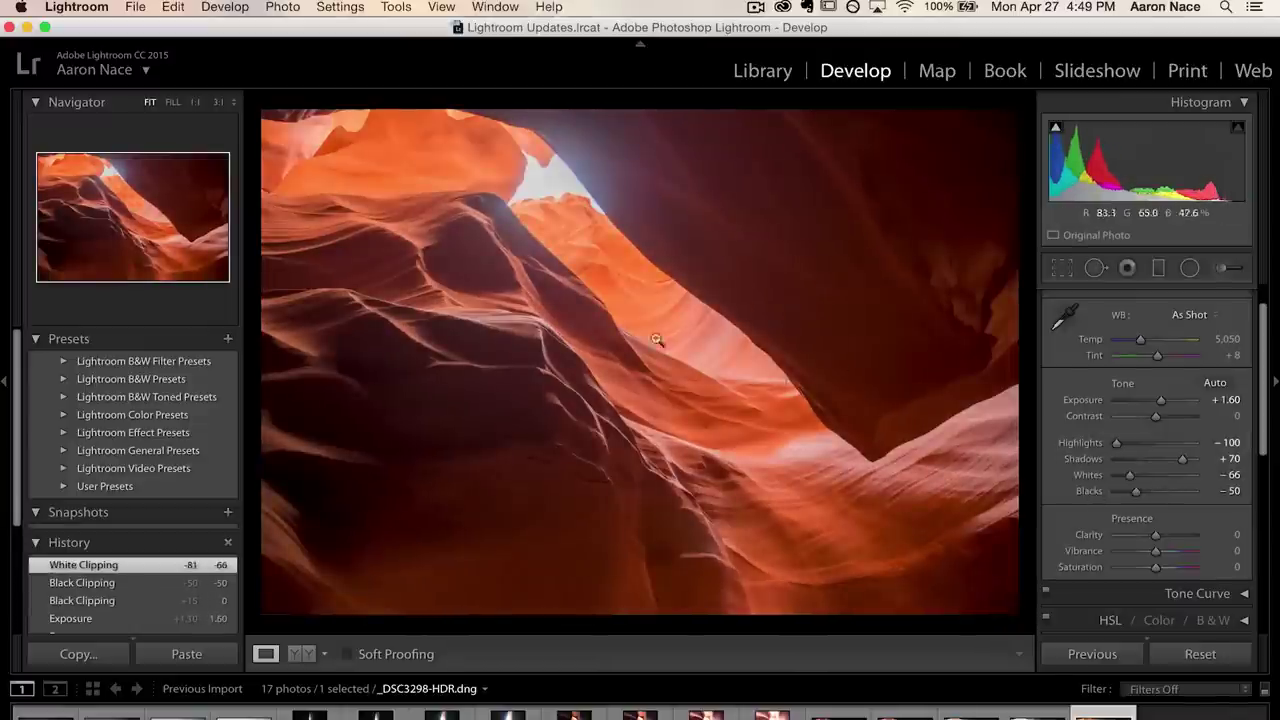
pyautogui.moveTo(1130, 475); pyautogui.dragTo(1154, 475)
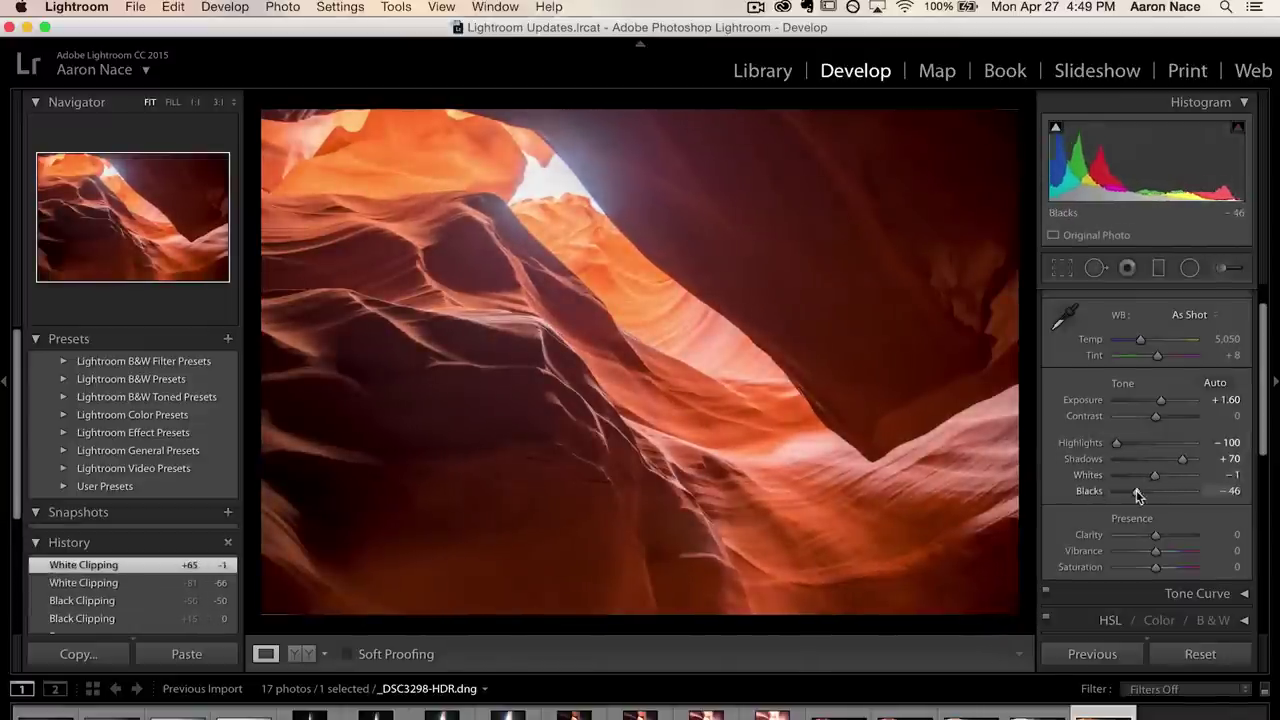